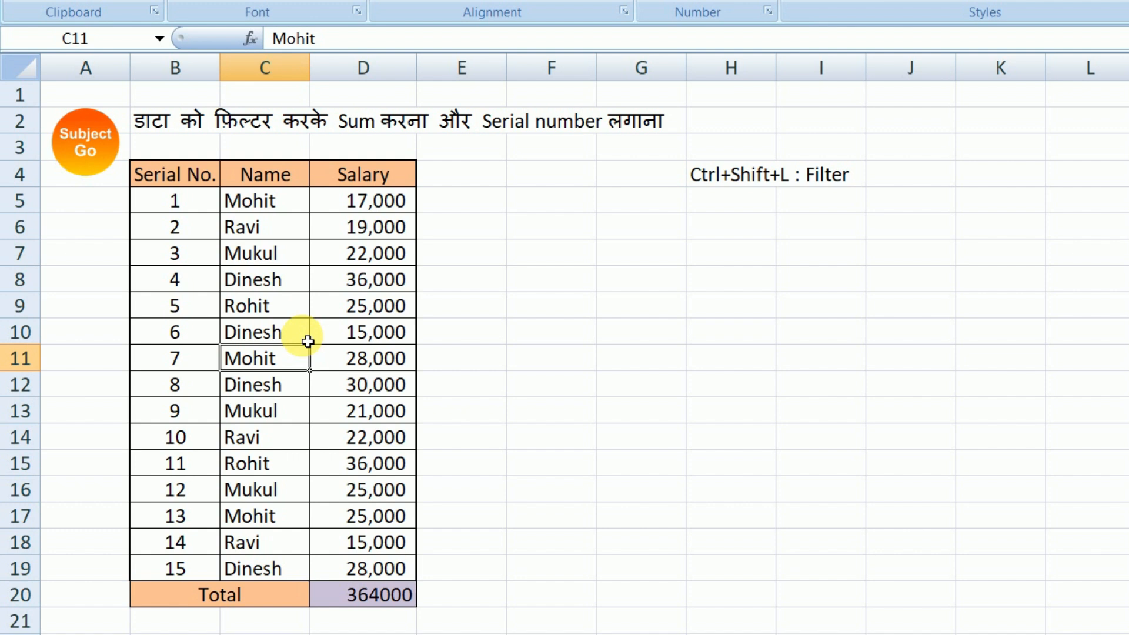
Step: Turn on filtering for the Serial No., Name and Salary headers of the main table in B4:D4
key(ctrl+shift+l)
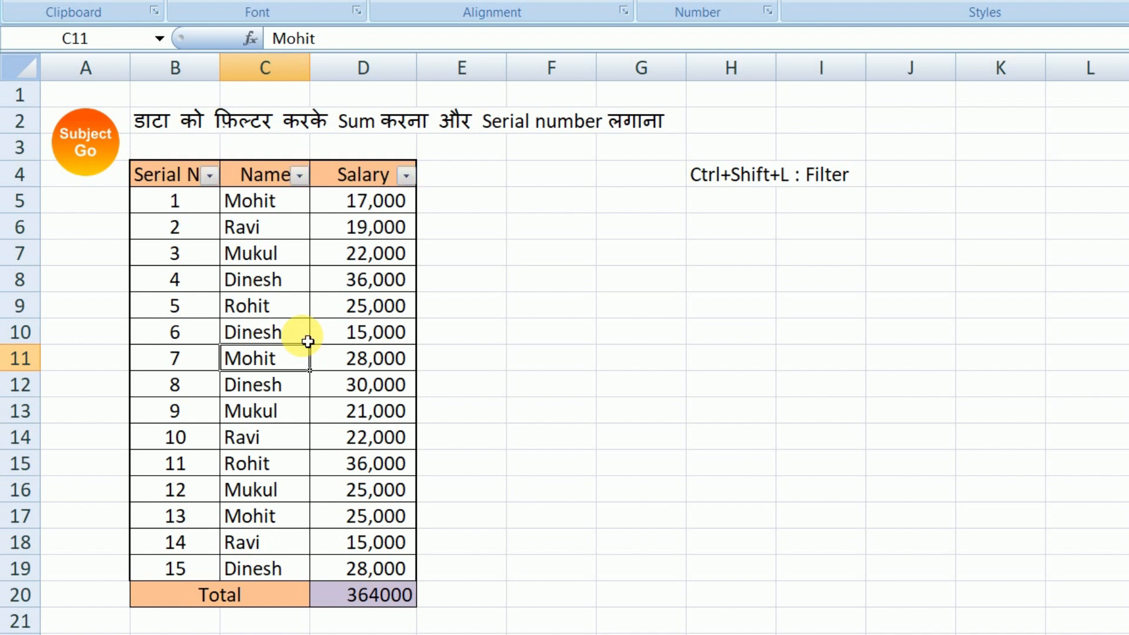
key(ctrl+shift+l)
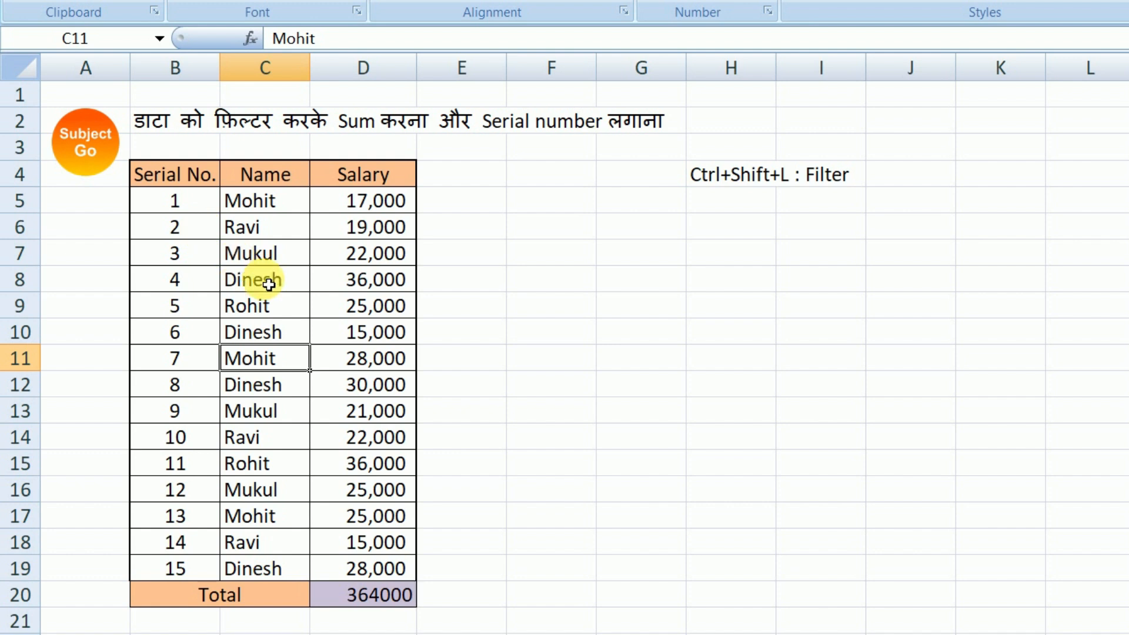
drag(180, 180, 365, 176)
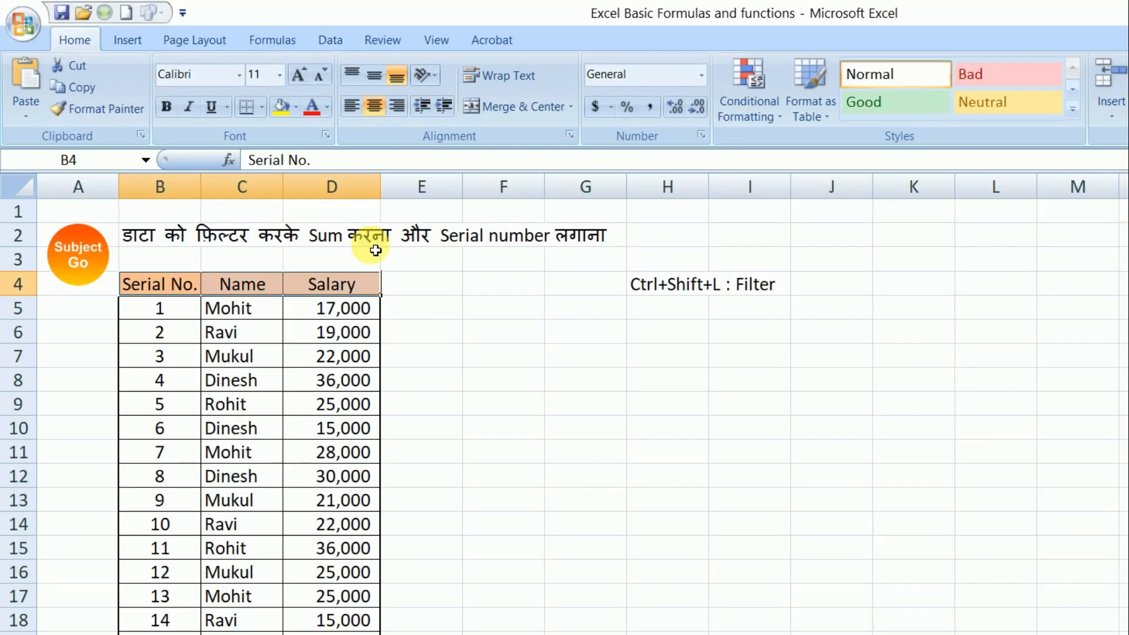
click(336, 40)
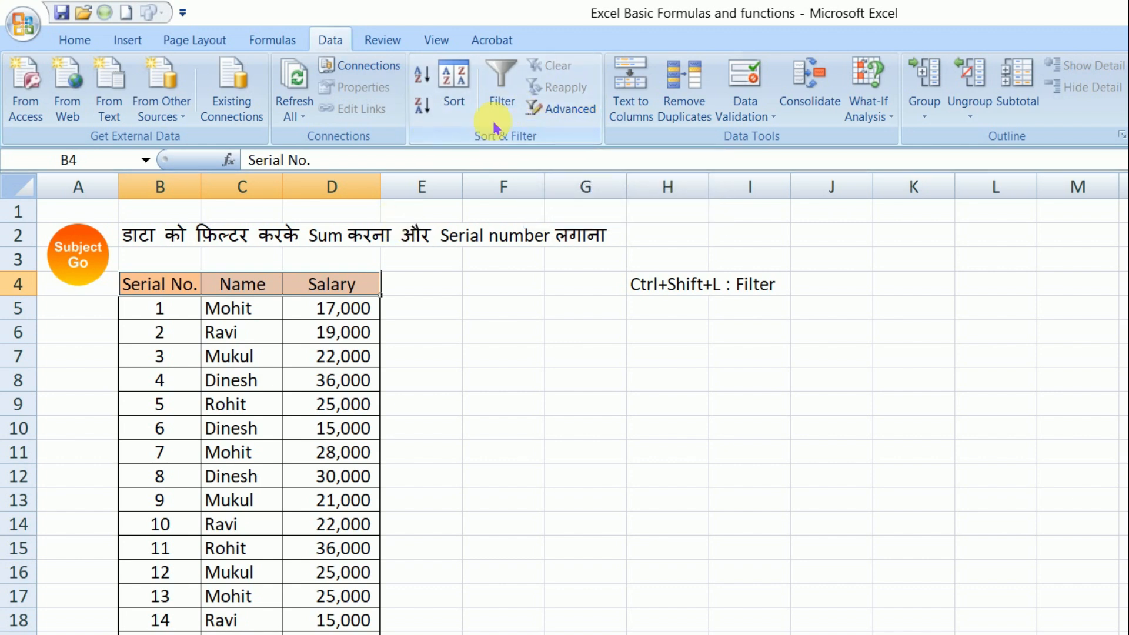
click(520, 90)
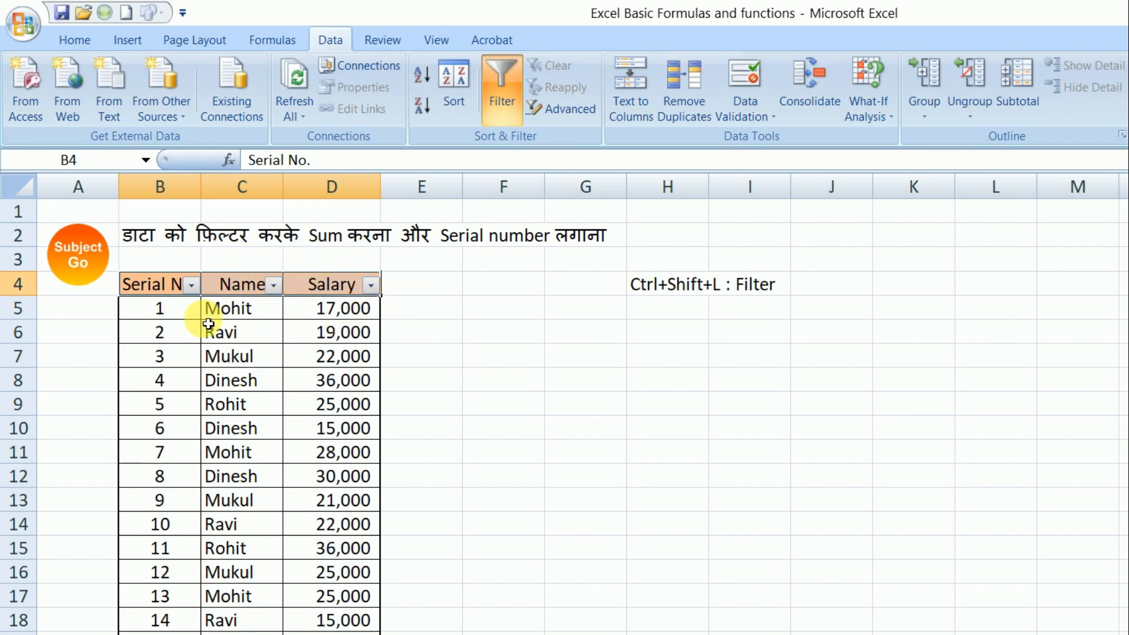
Step: Filter the main table's Name column to show only the third and fourth names in the filter list
click(273, 285)
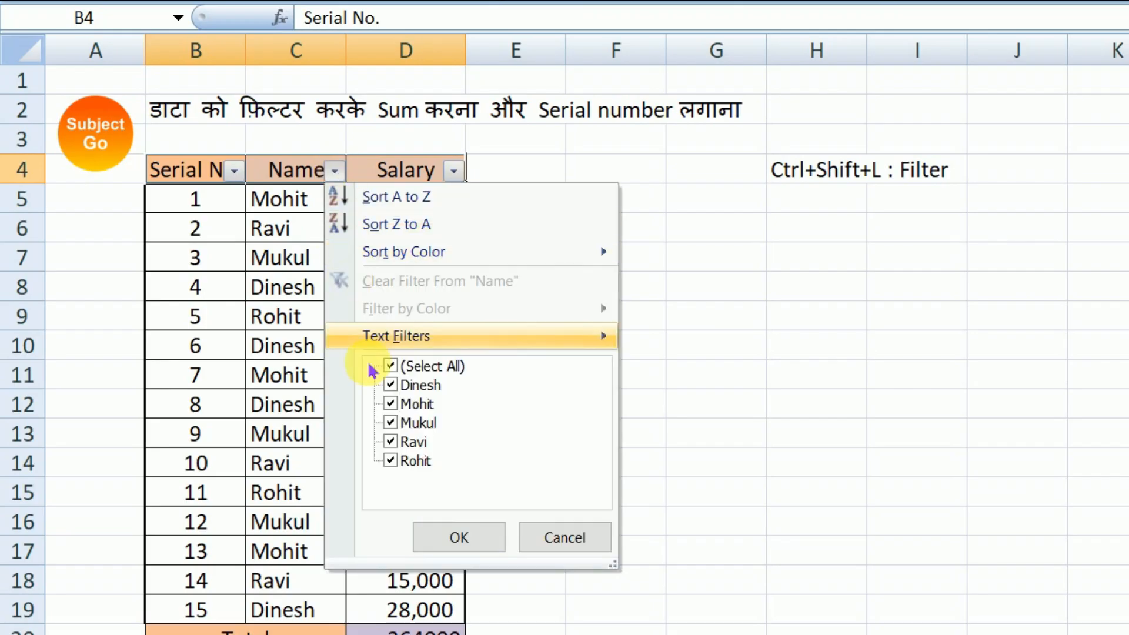
click(390, 365)
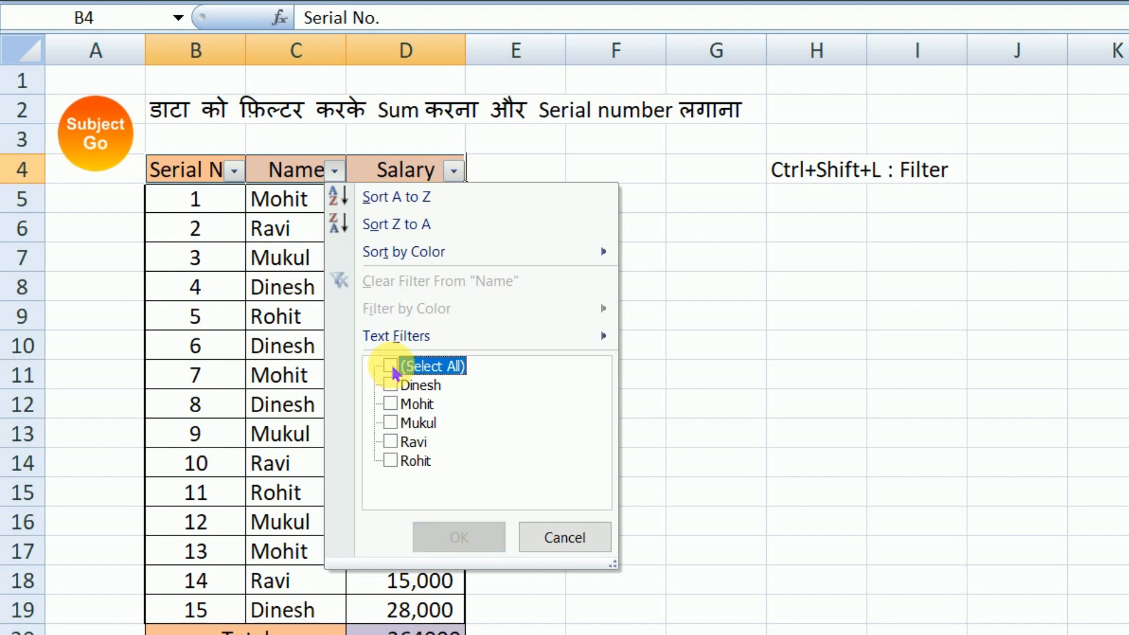
click(391, 442)
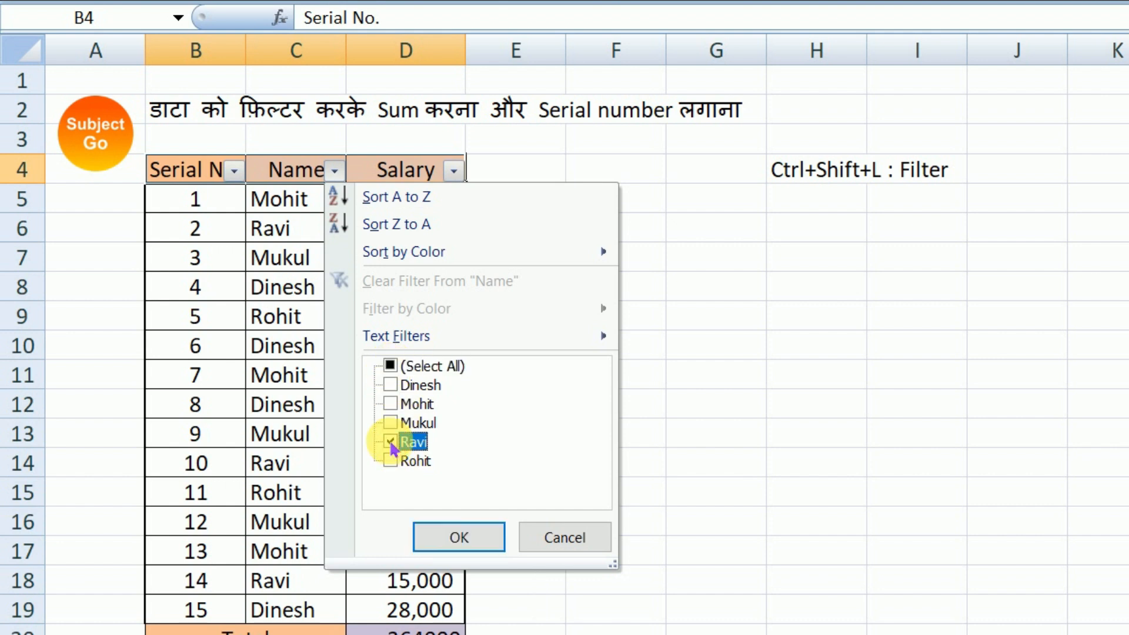
click(390, 423)
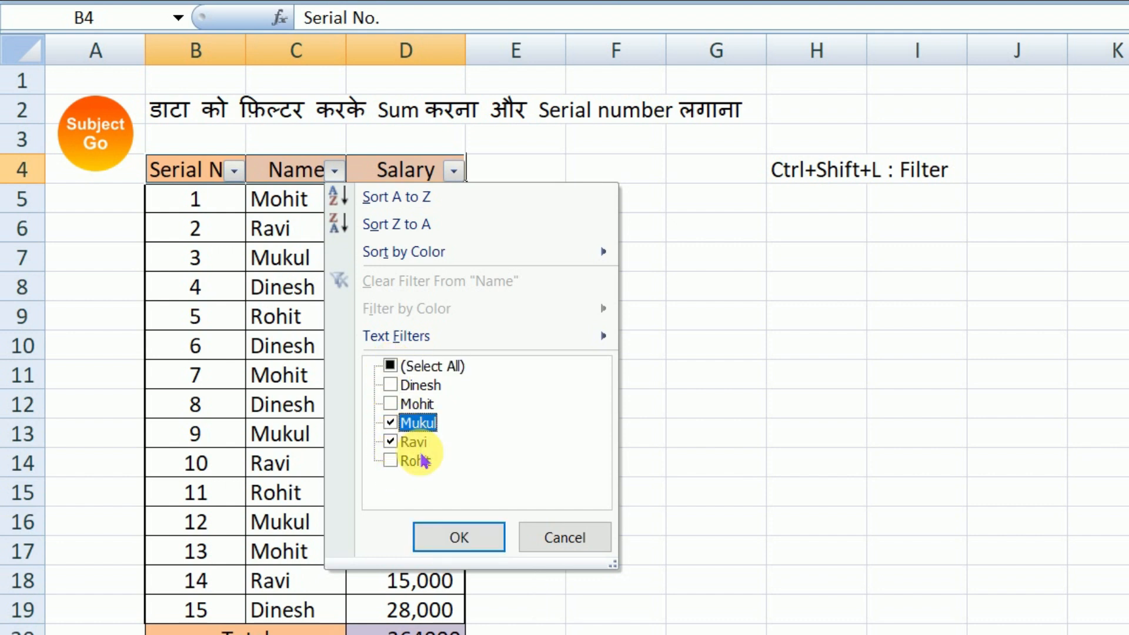
click(458, 536)
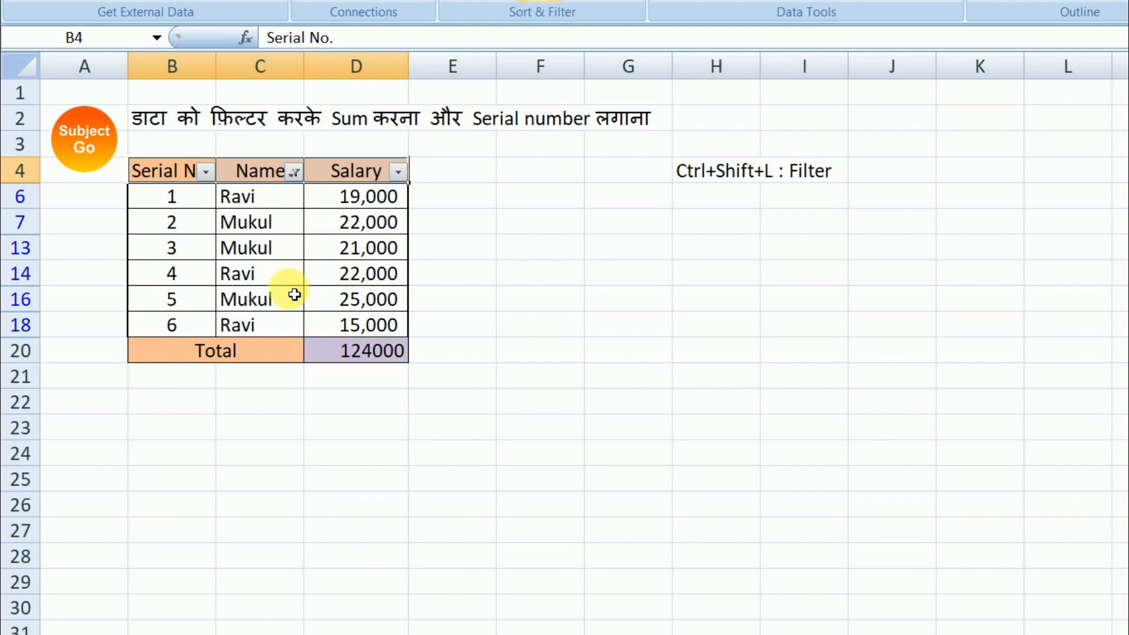
Step: Examine the filtered rows' serial numbers and salaries, and the formula behind the total in D20
click(274, 228)
click(369, 267)
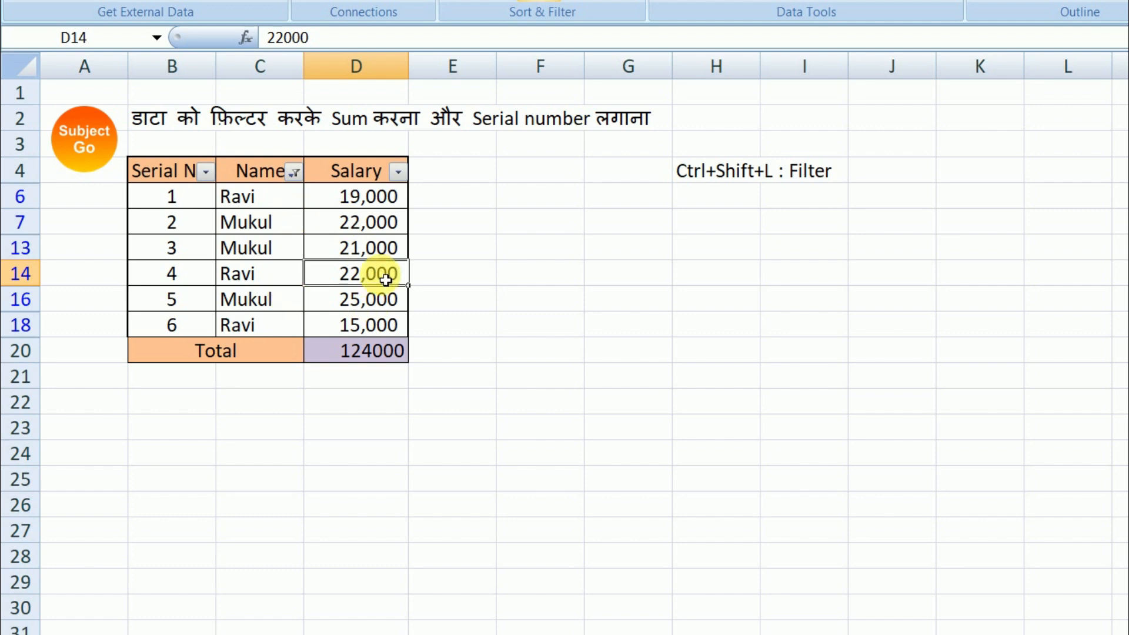
click(368, 351)
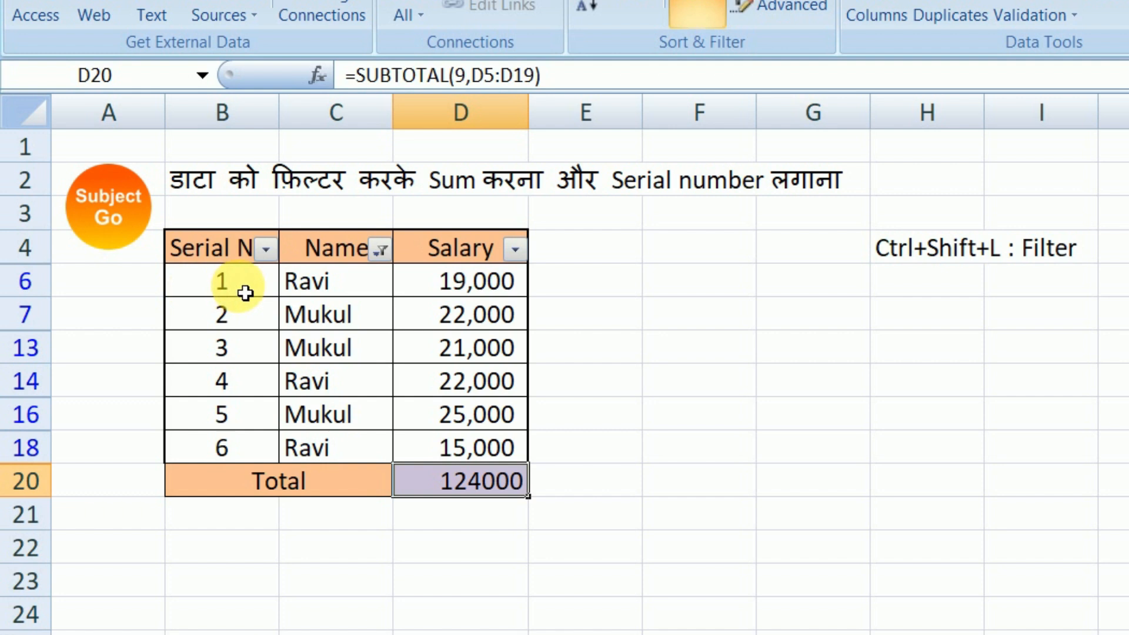
drag(244, 285, 258, 440)
click(434, 355)
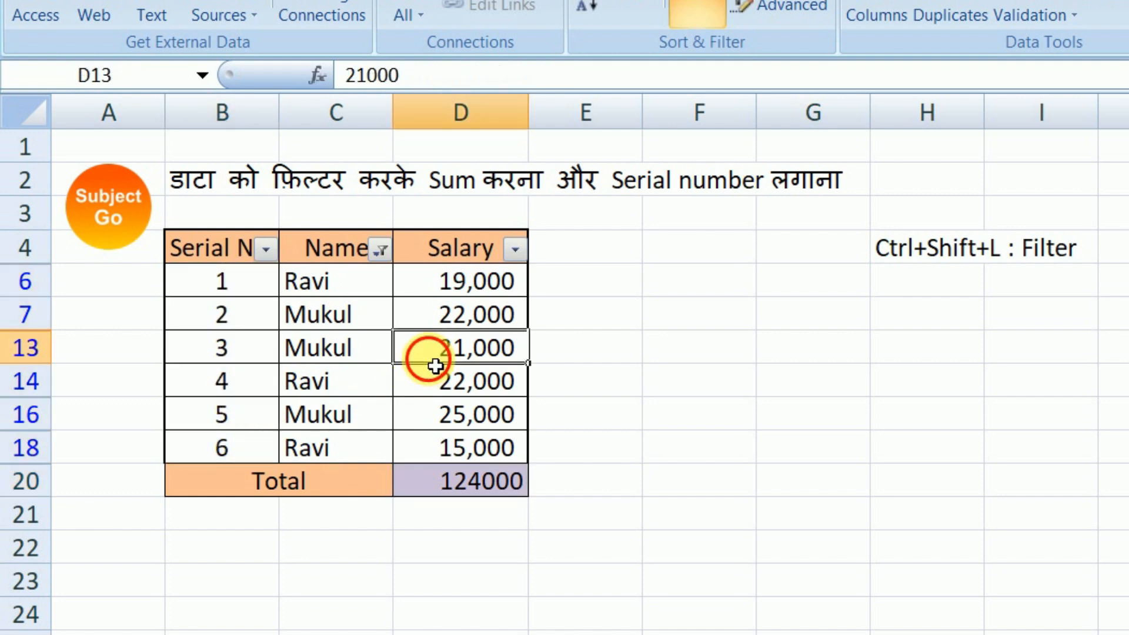
click(597, 381)
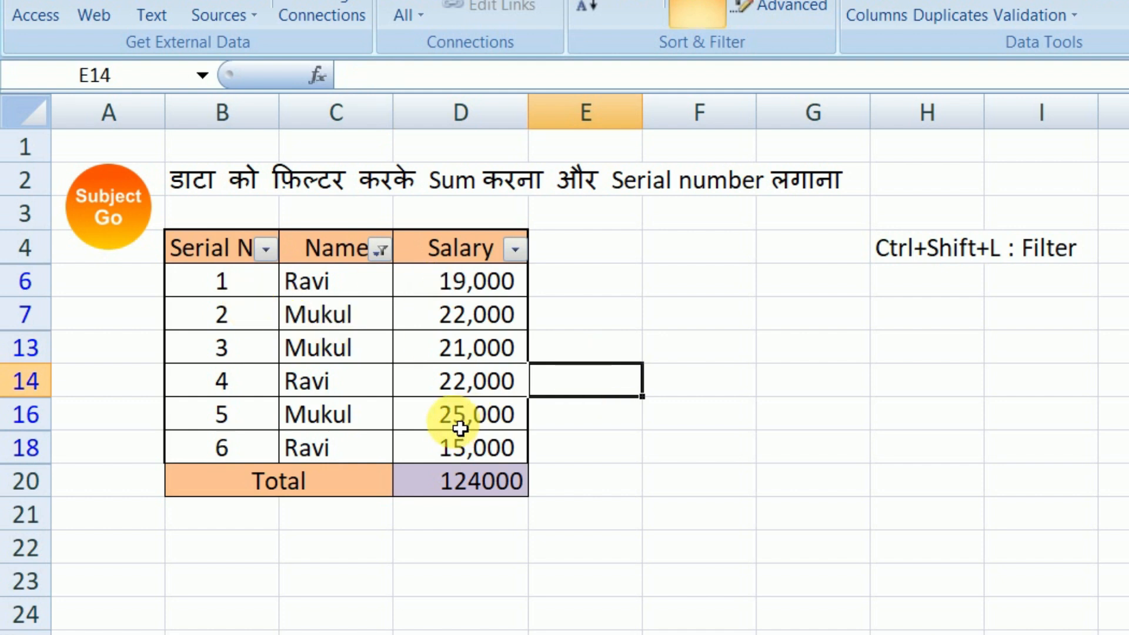
click(238, 262)
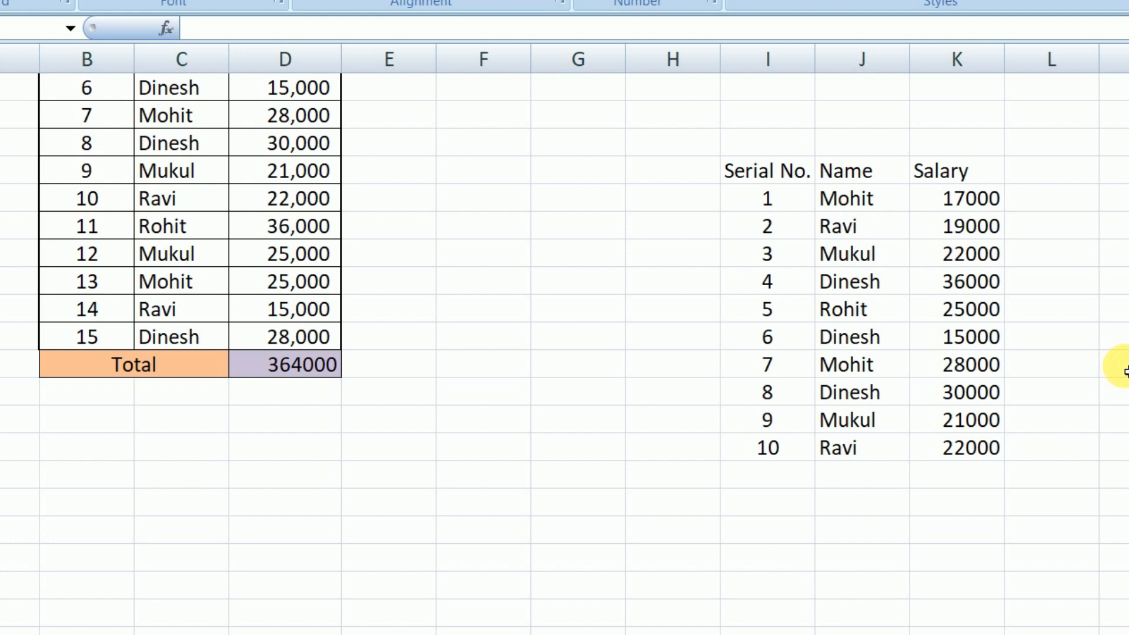
Step: Turn on filtering for the Serial No., Name and Salary headers of the second table in I13:K13
drag(742, 171, 996, 186)
key(ctrl+shift+l)
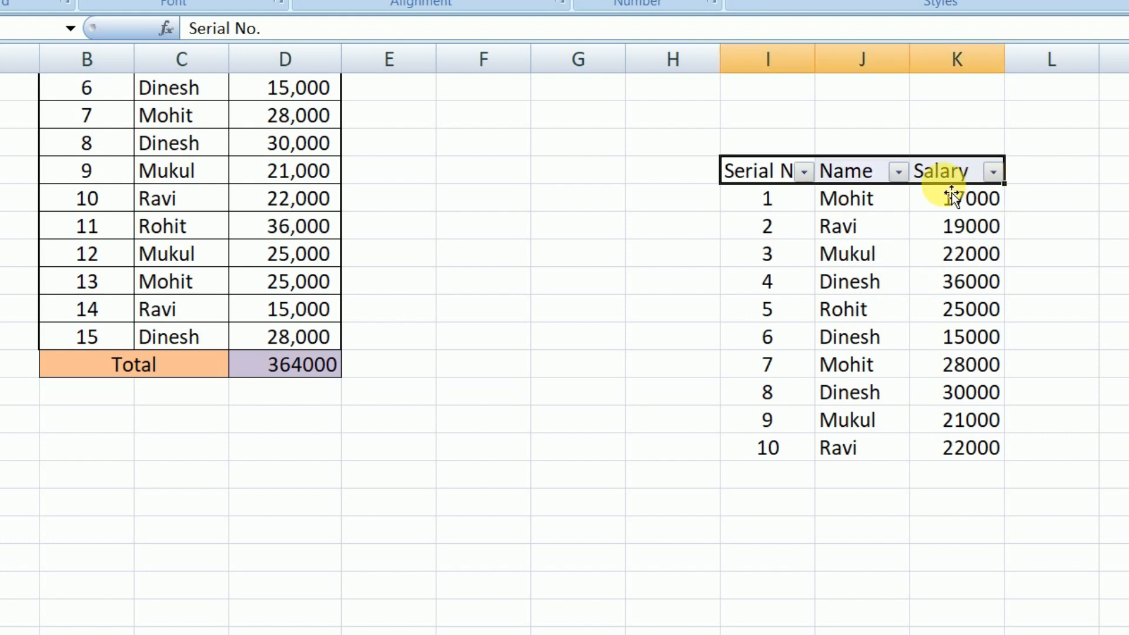
Step: Try filtering the second table's Name column to the first two names in the filter list, and undo that filter
click(898, 172)
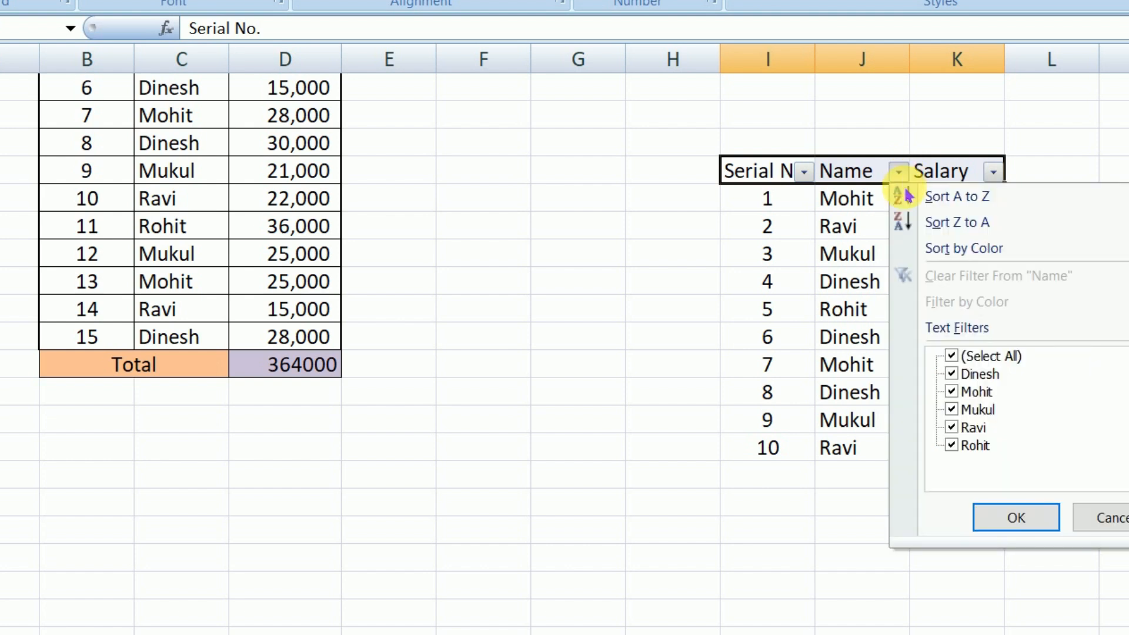
click(951, 355)
click(952, 374)
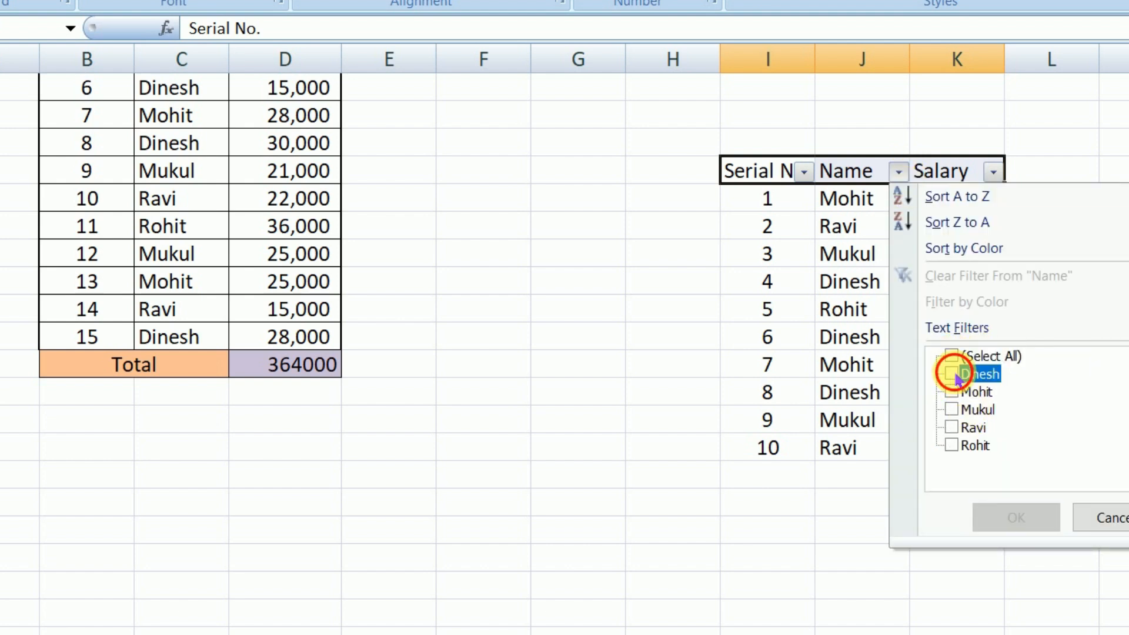
click(952, 391)
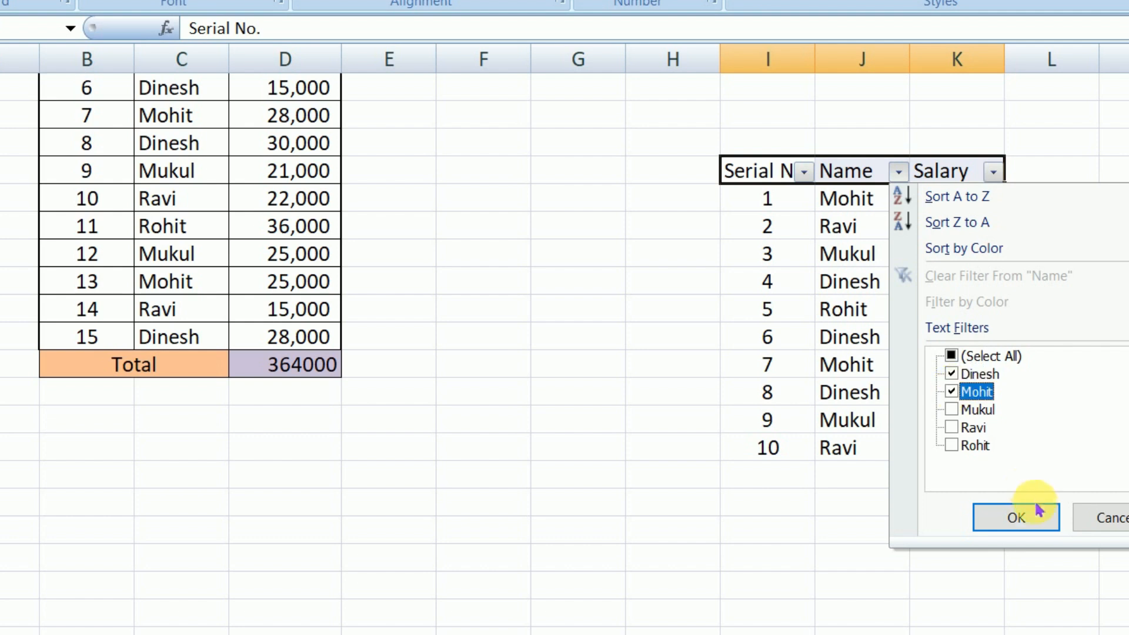
click(1038, 509)
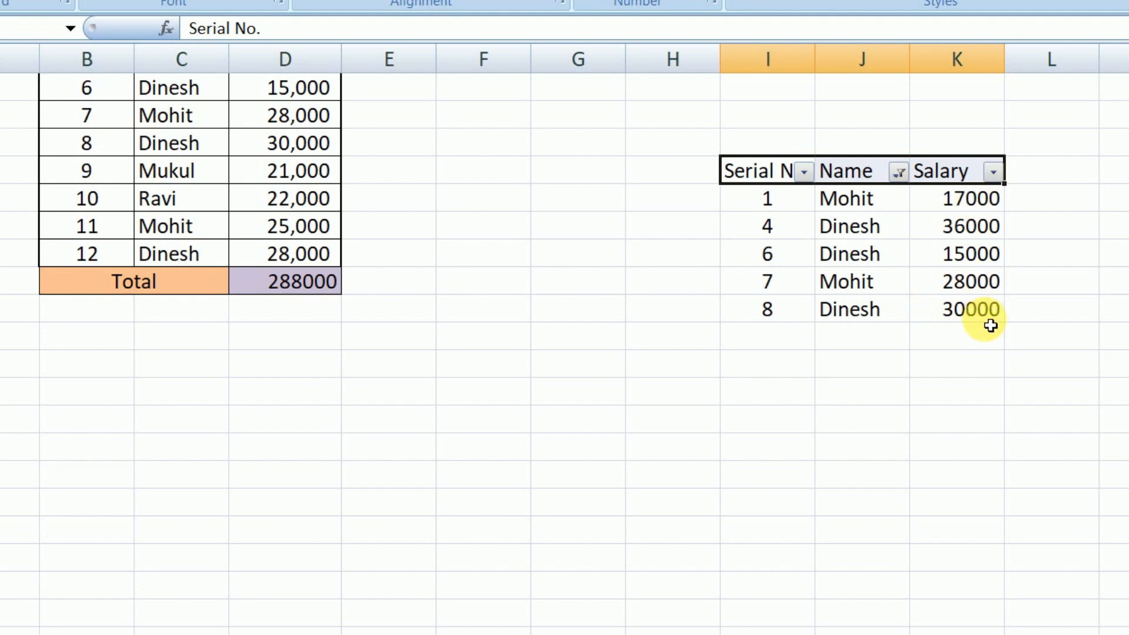
click(958, 335)
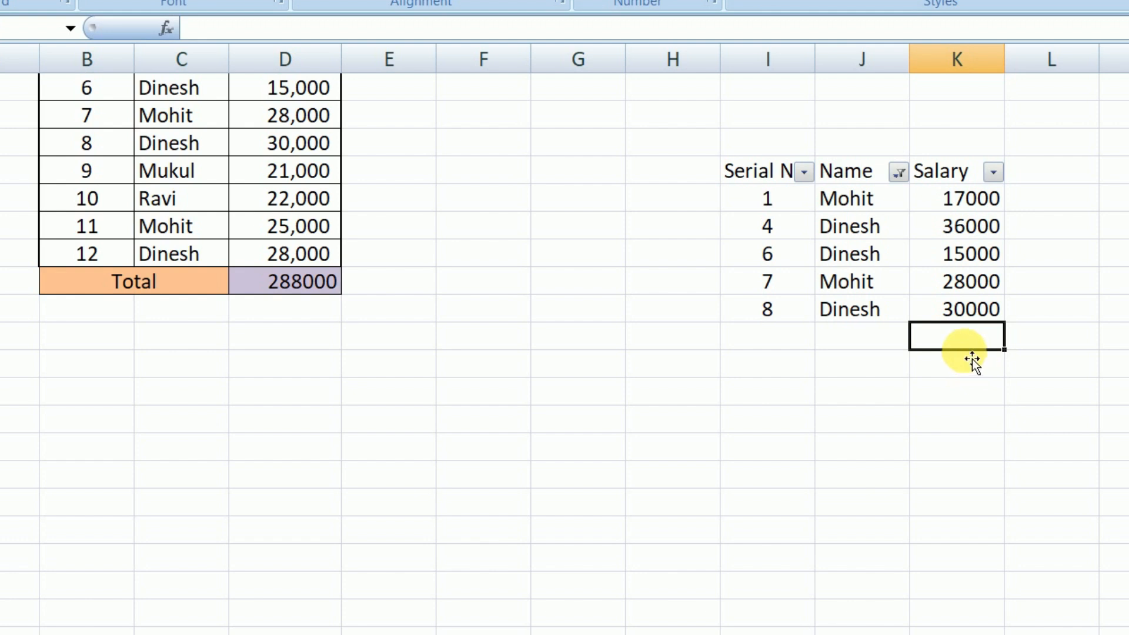
scroll(993, 346, up, 1)
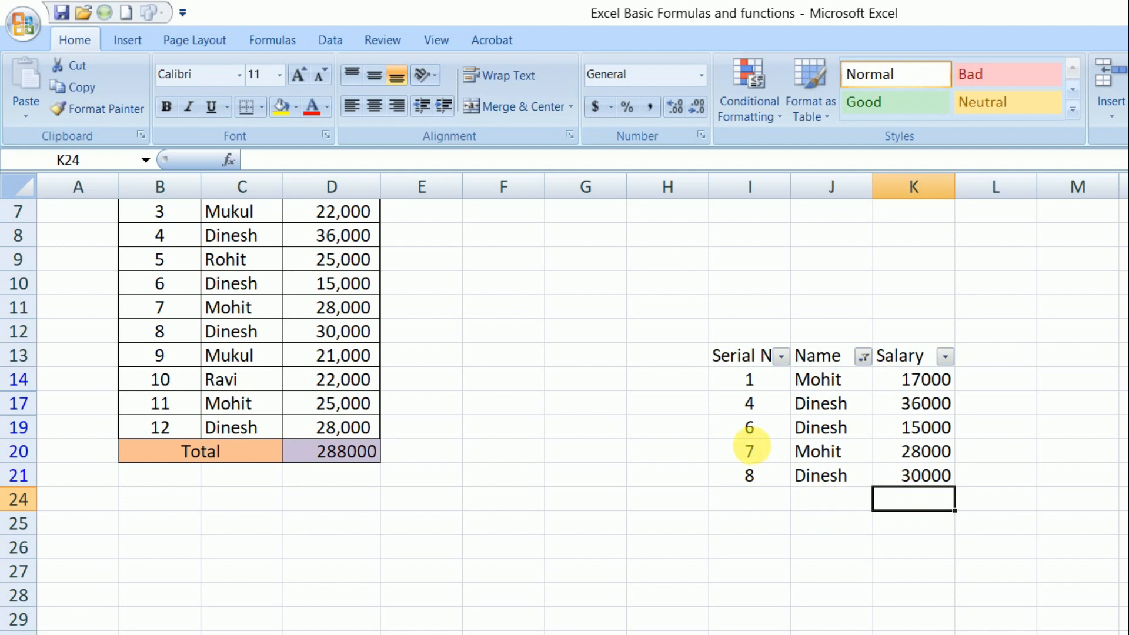
key(ctrl+z)
Step: Add a SUM formula in K24 that totals the second table's salaries in K14:K23
click(854, 629)
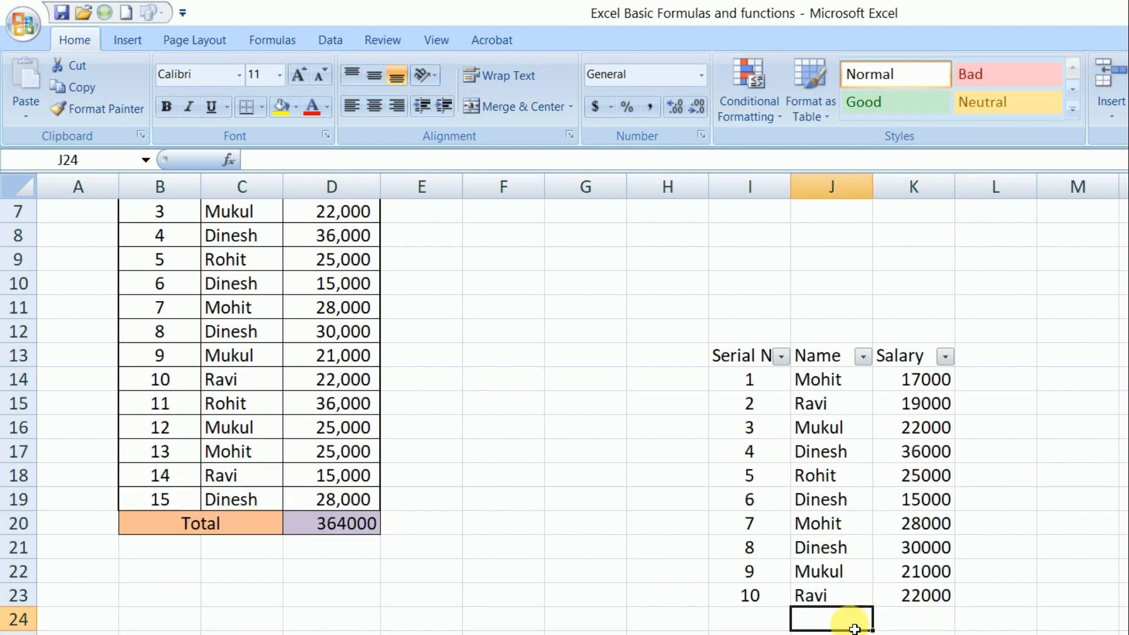
click(953, 627)
text(=sum)
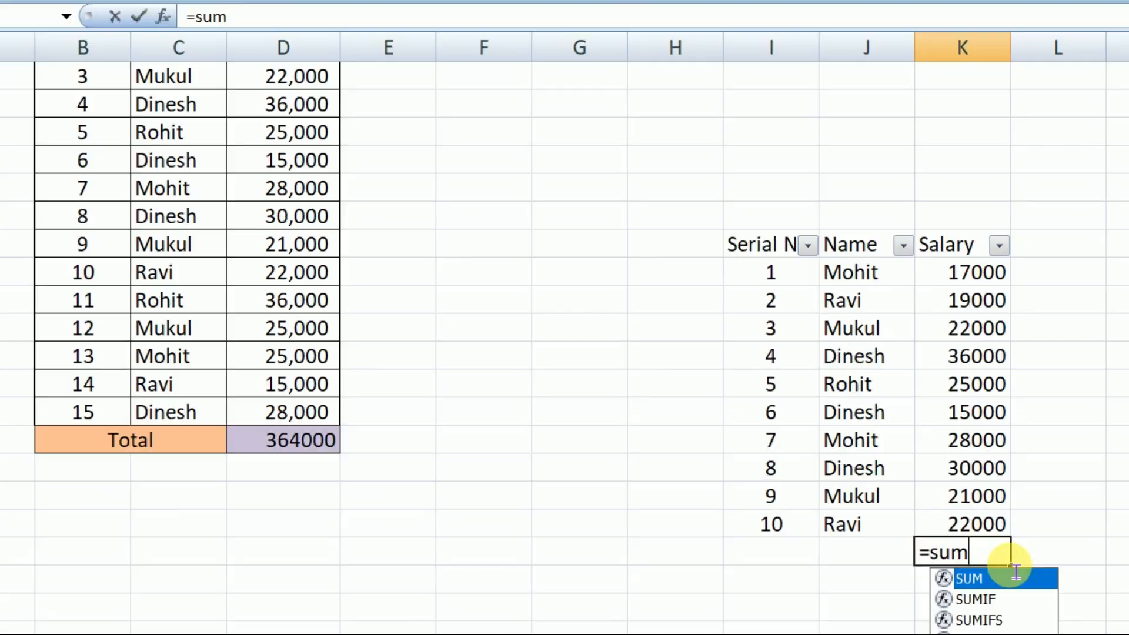
key(Tab)
drag(964, 273, 970, 526)
text())
key(Return)
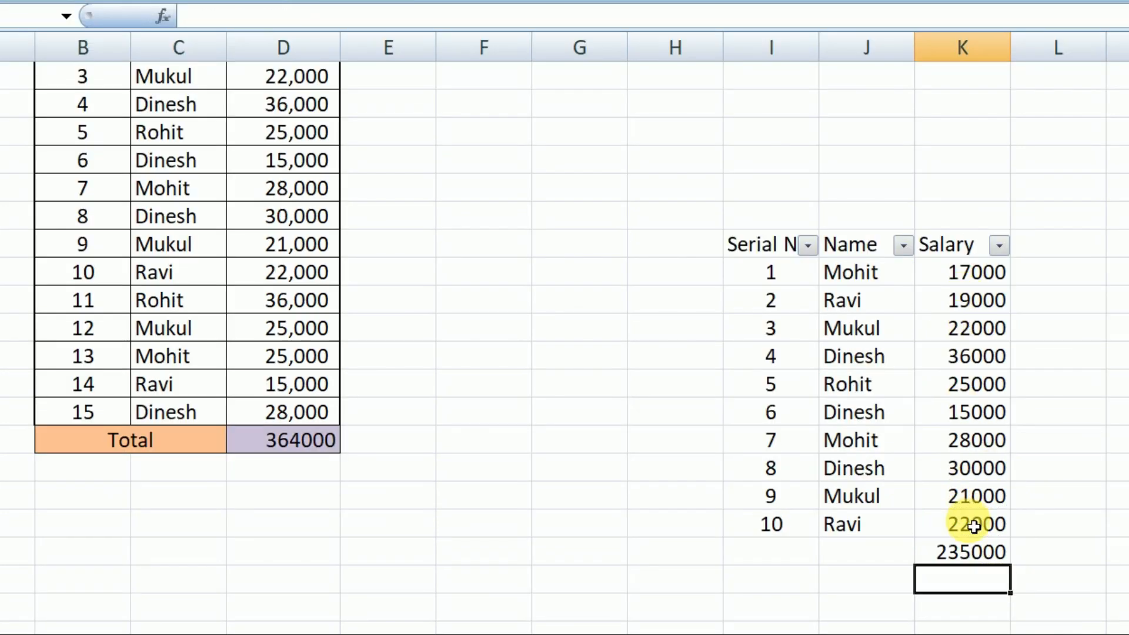
Step: Label the second table's salary sum by entering "total" in J24
click(896, 554)
text(total)
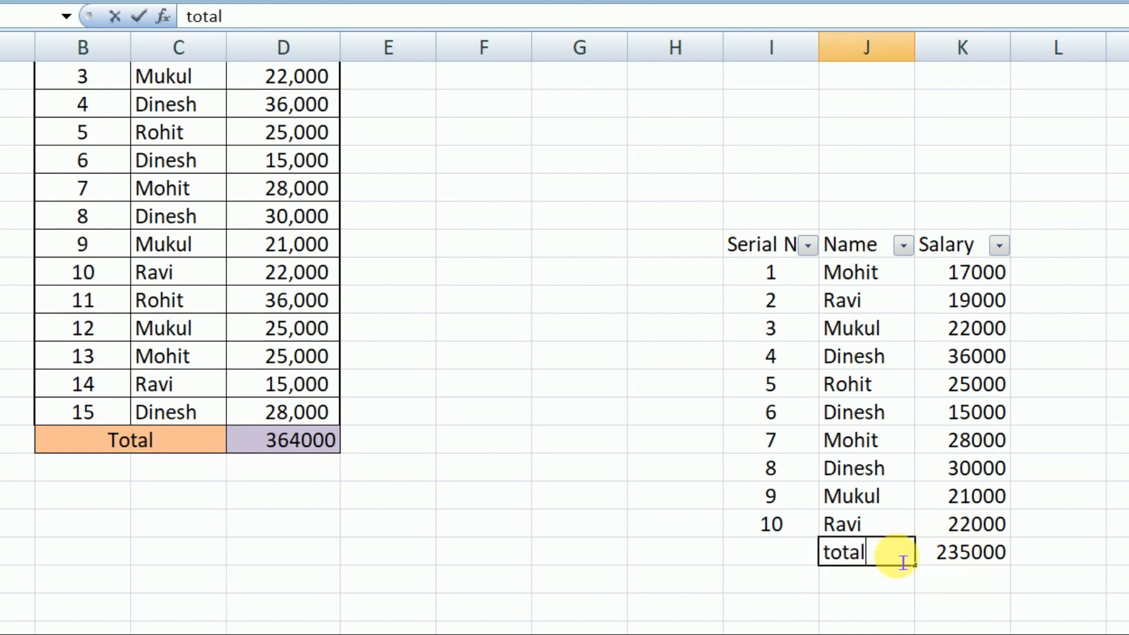
key(Return)
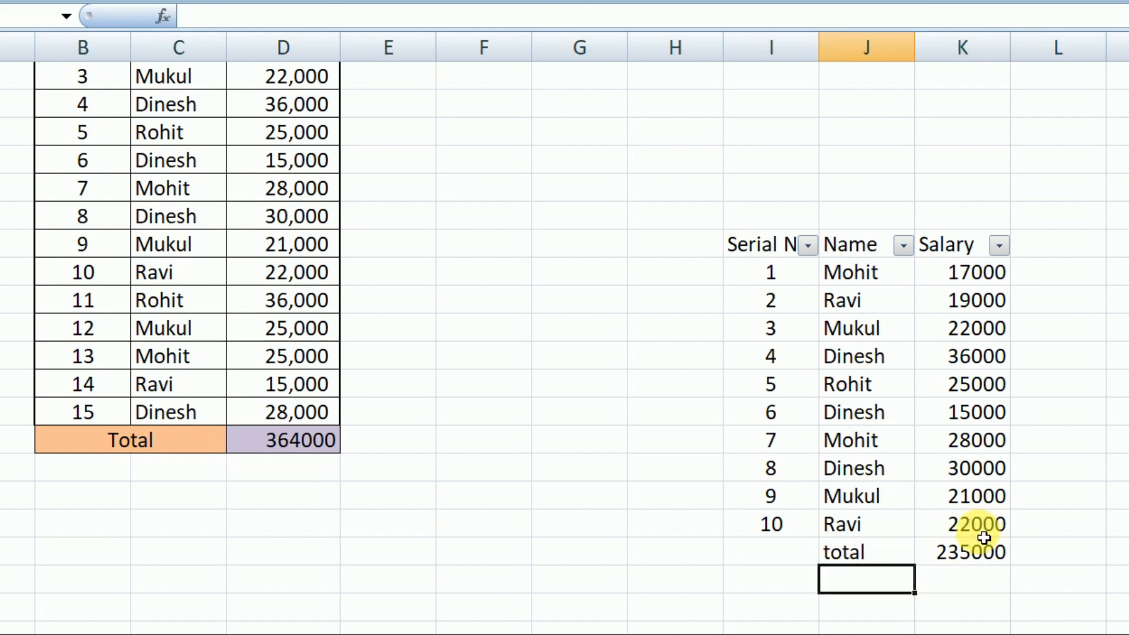
Step: Filter the second table's Name column to only the first two names in the list, leaving "total" excluded
click(902, 246)
click(954, 433)
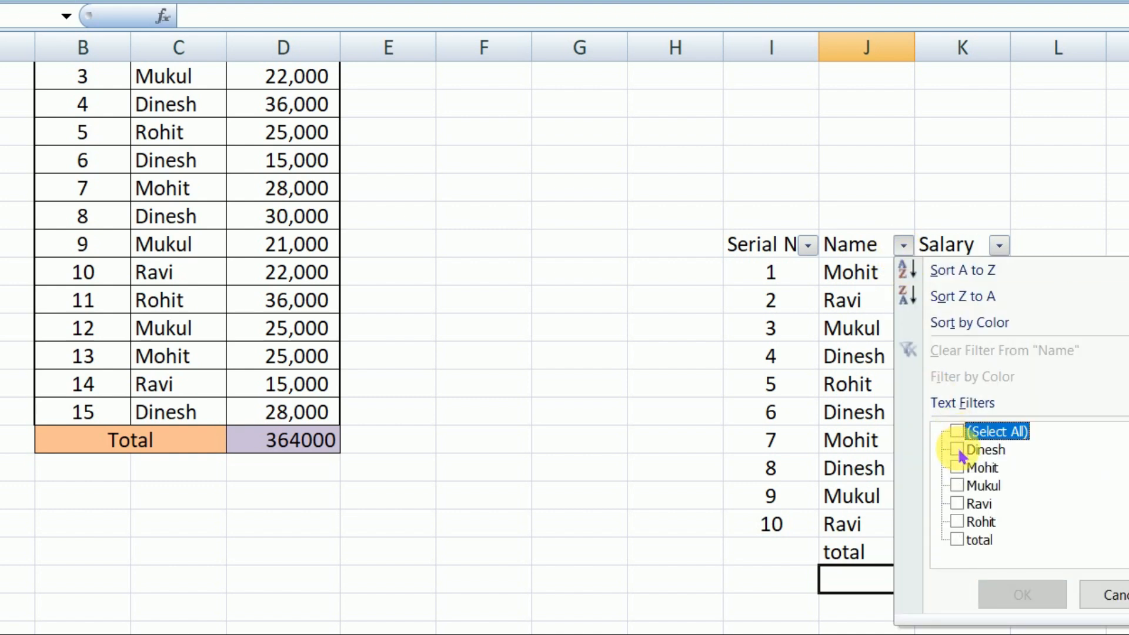
click(956, 450)
click(956, 468)
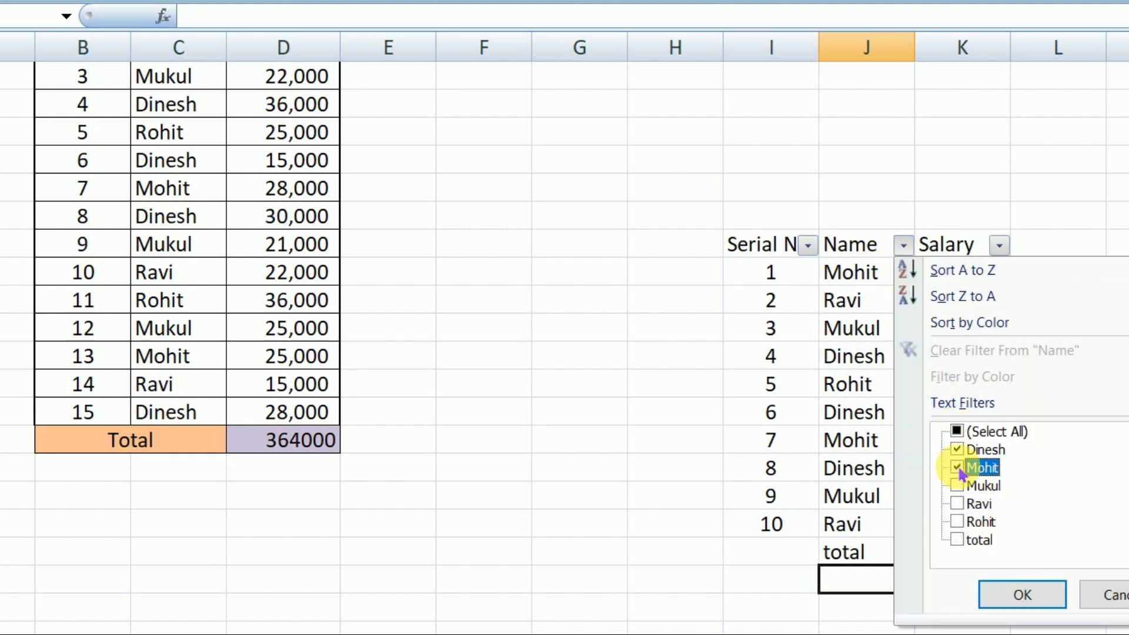
click(1022, 595)
click(952, 418)
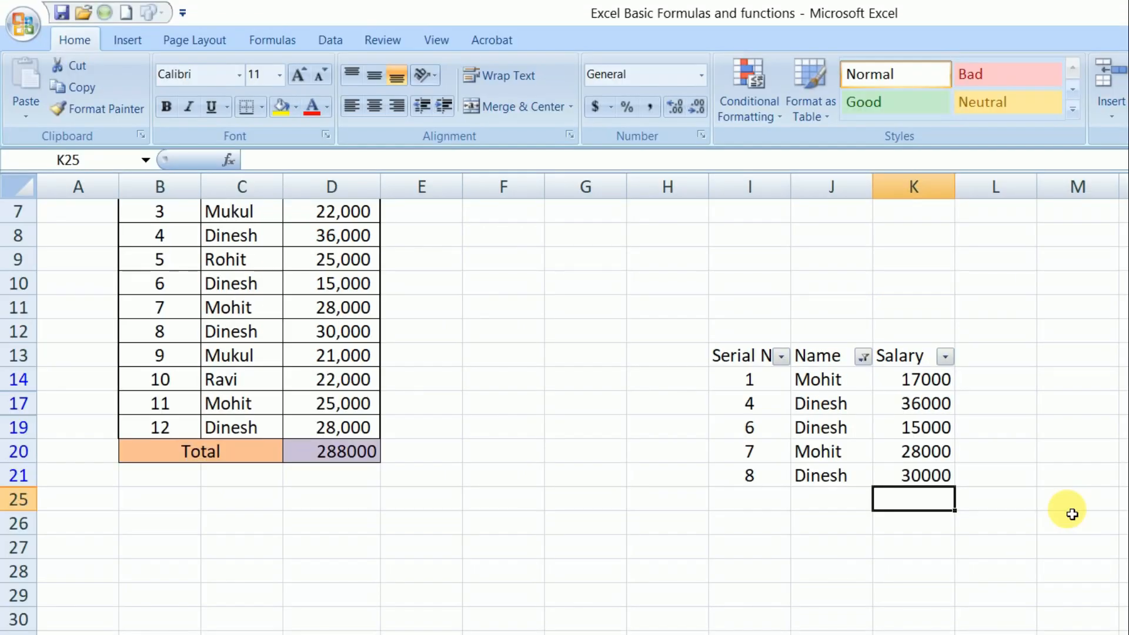
Step: Inspect the main table's formulas for the salary total in D20 and the first serial number in B5
click(347, 454)
scroll(367, 488, up, 2)
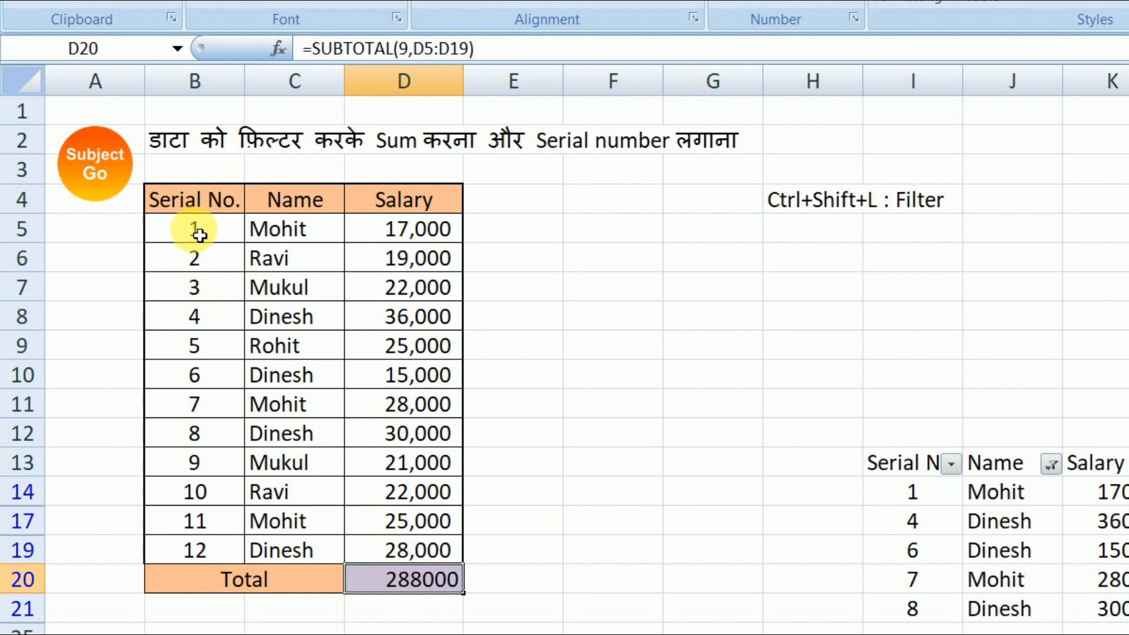
click(223, 237)
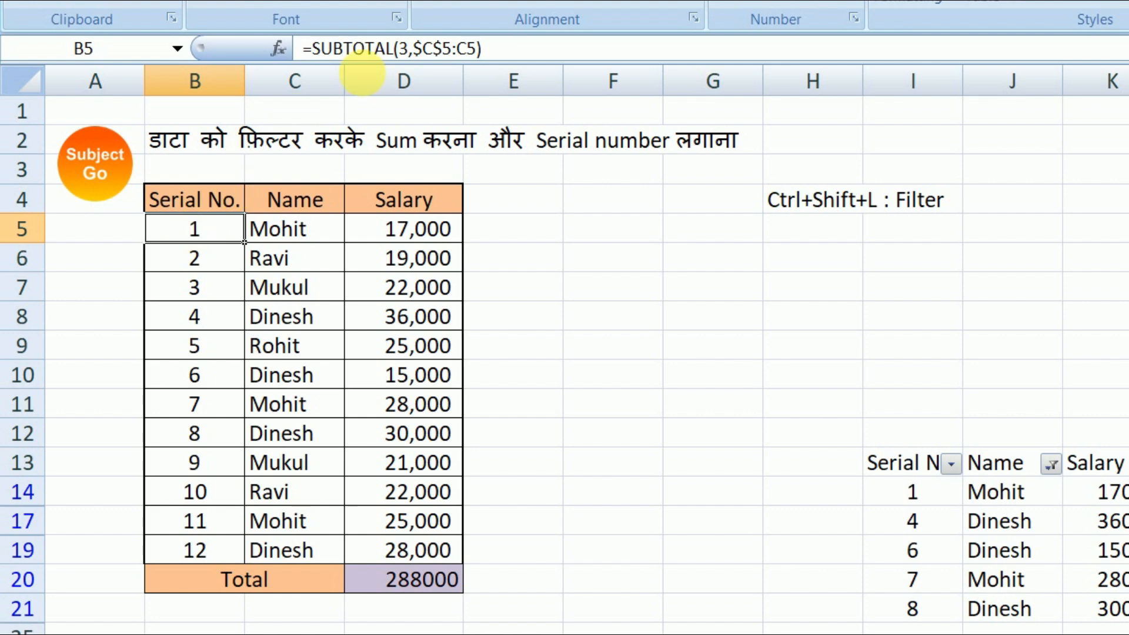
Step: Clear the salary total formula from D20 and leave the empty cell selected
click(403, 579)
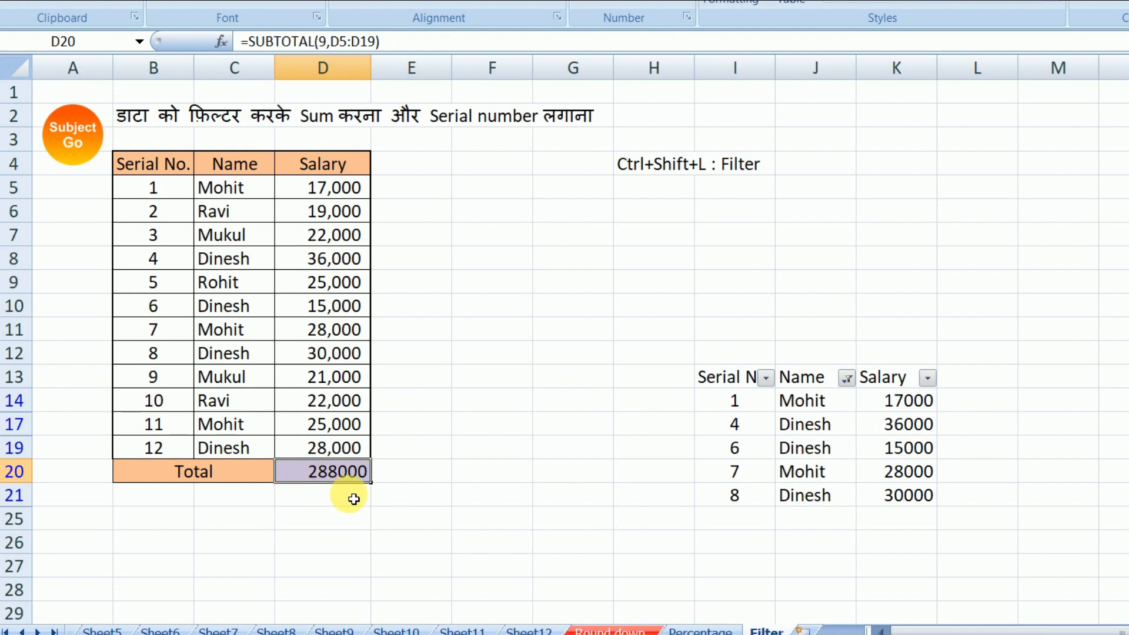
key(Delete)
click(415, 547)
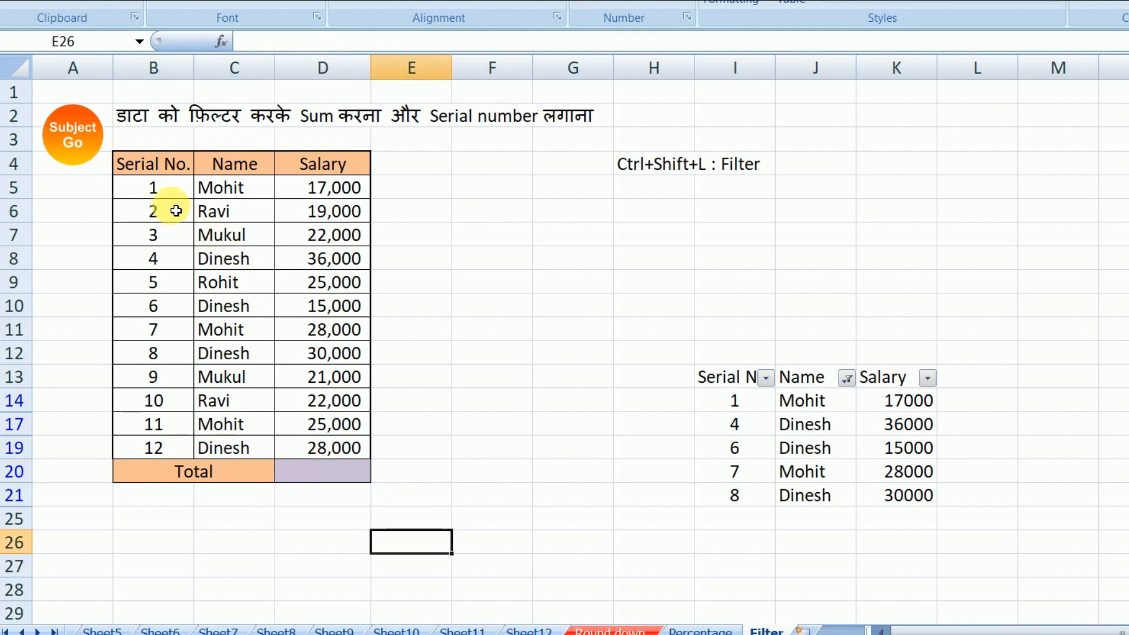
click(329, 478)
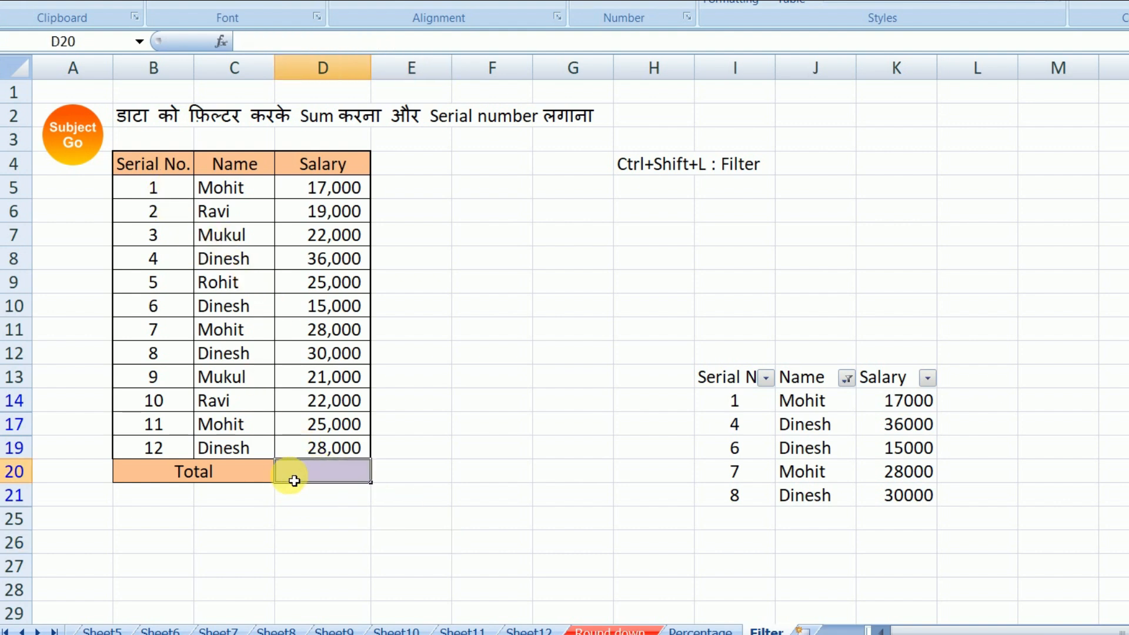
Step: Enter =SUBTOTAL(9,D5:D19) in D20 to total the main table's salaries, and reselect the cell
text(=)
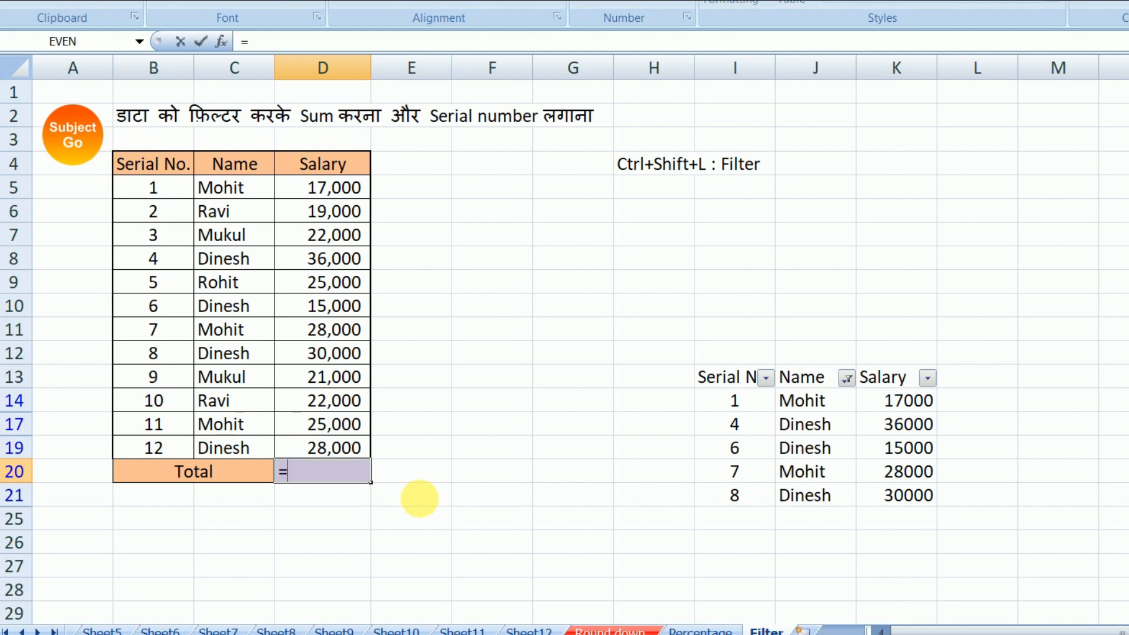
text(sub)
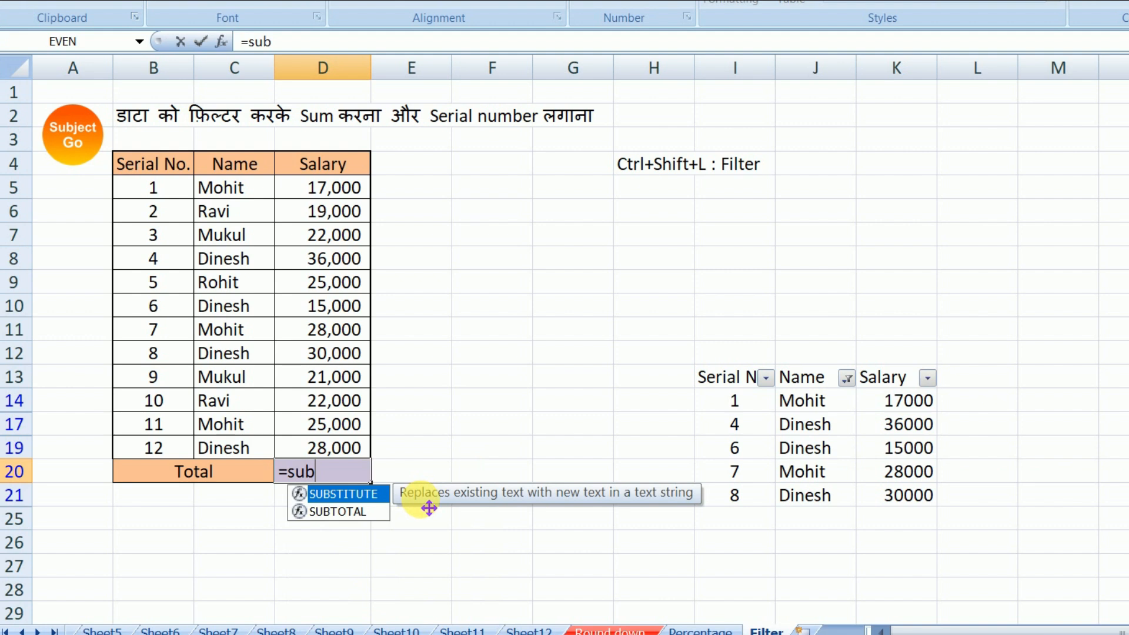
text(t)
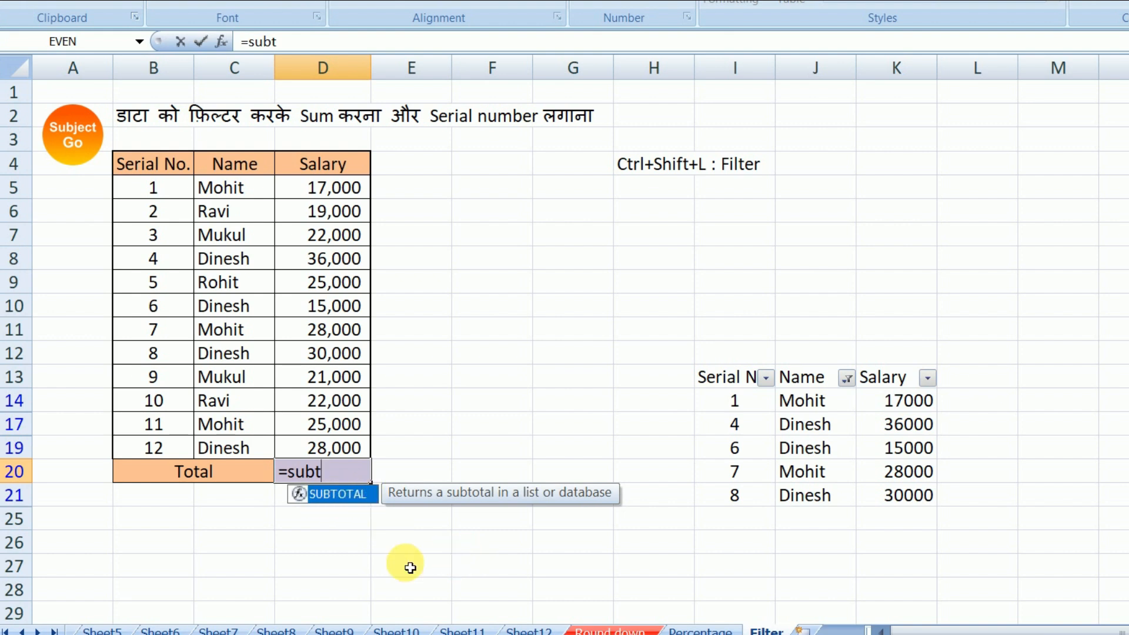
key(Tab)
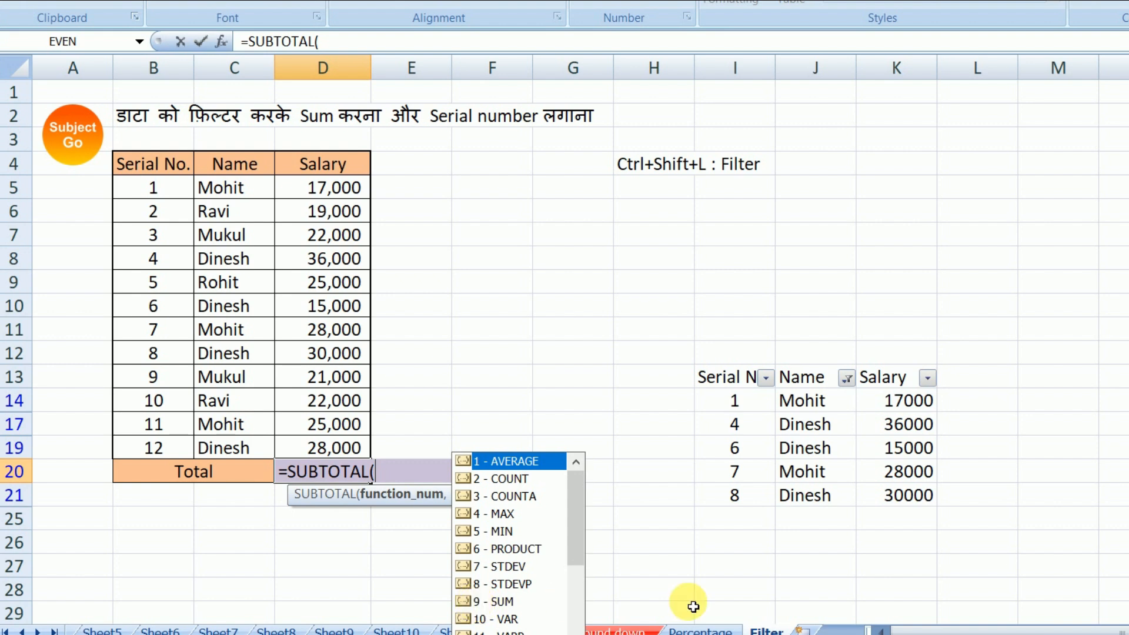
key(Down)
key(Down)
key(Down)
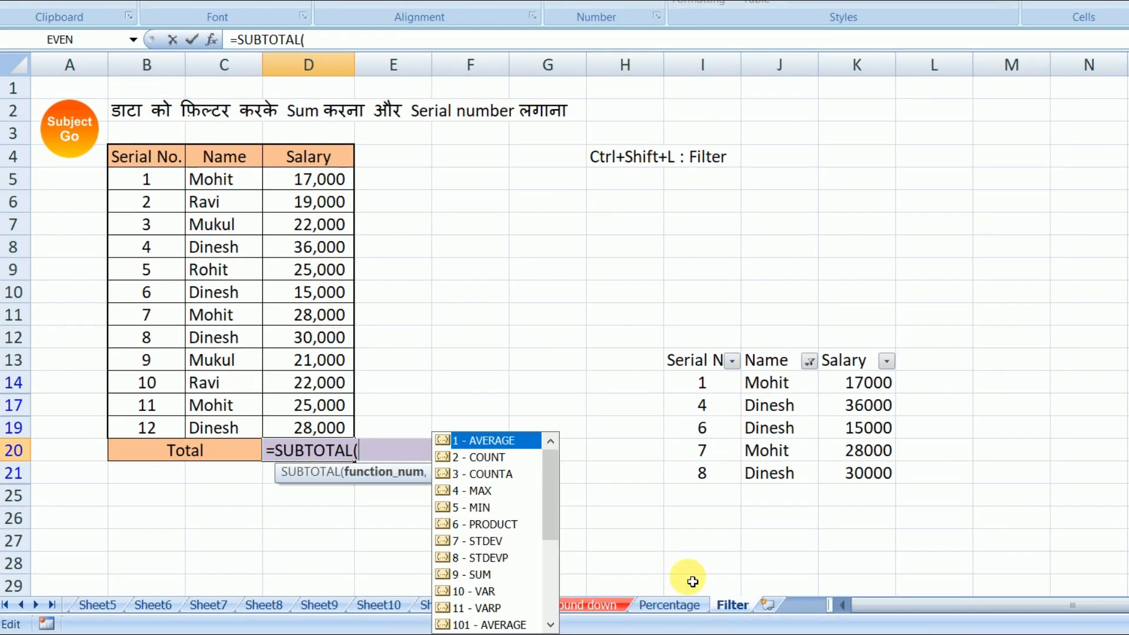
text(9)
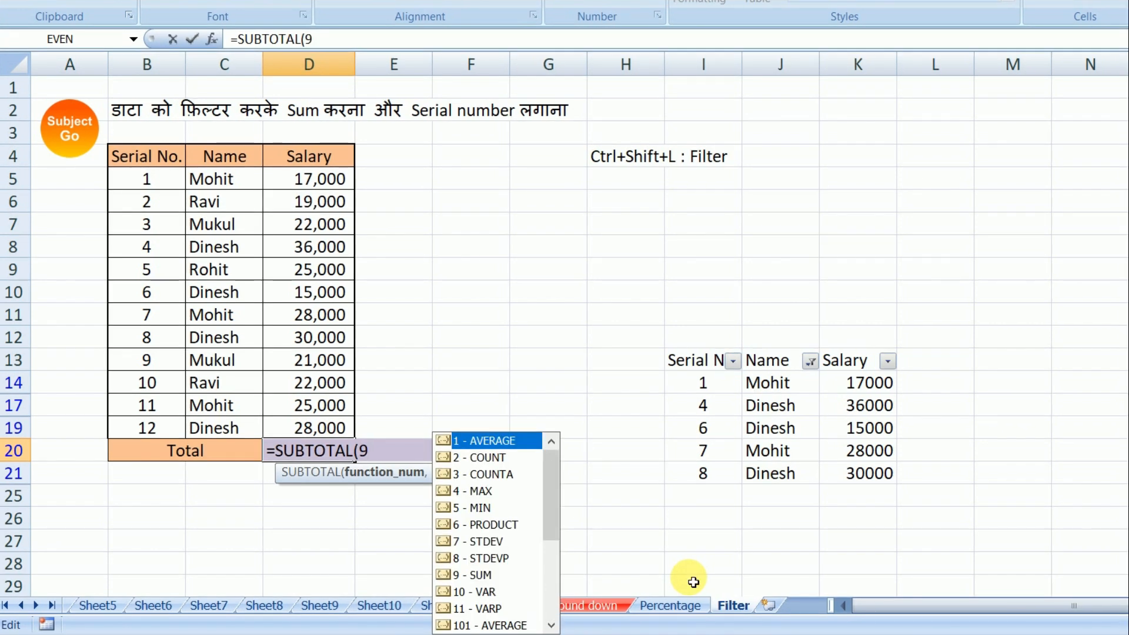
text(,)
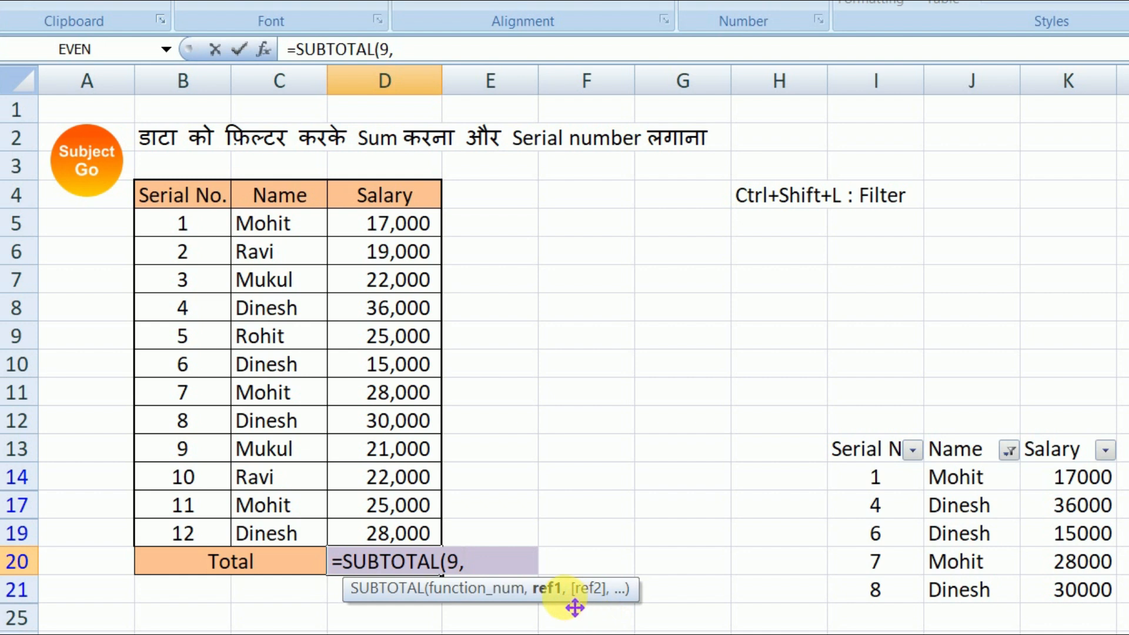
drag(392, 228, 383, 534)
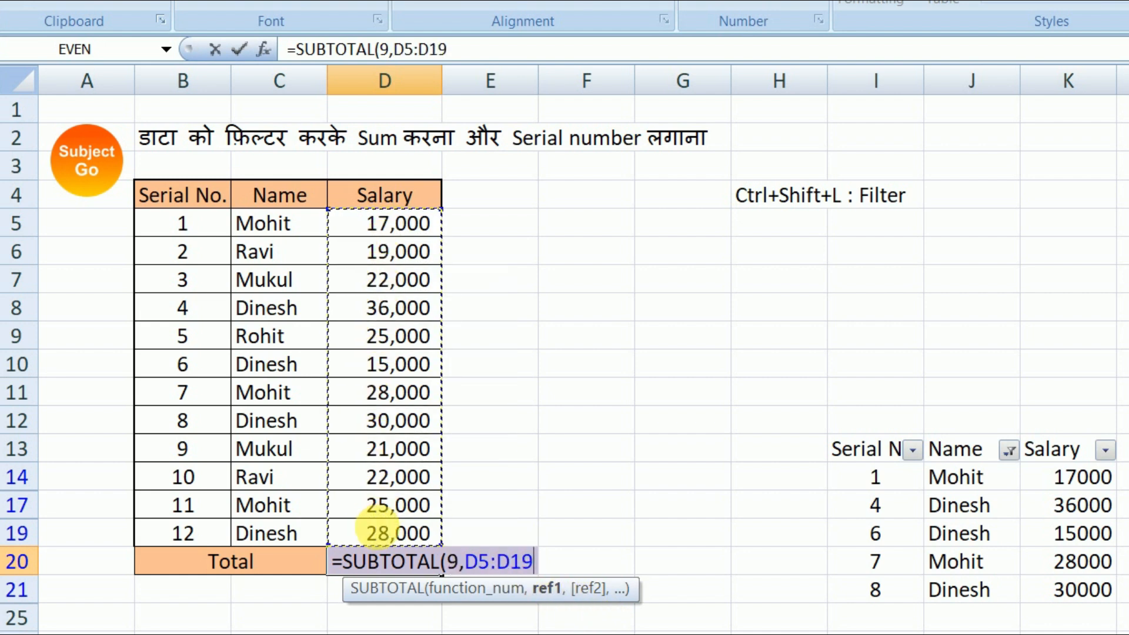
text())
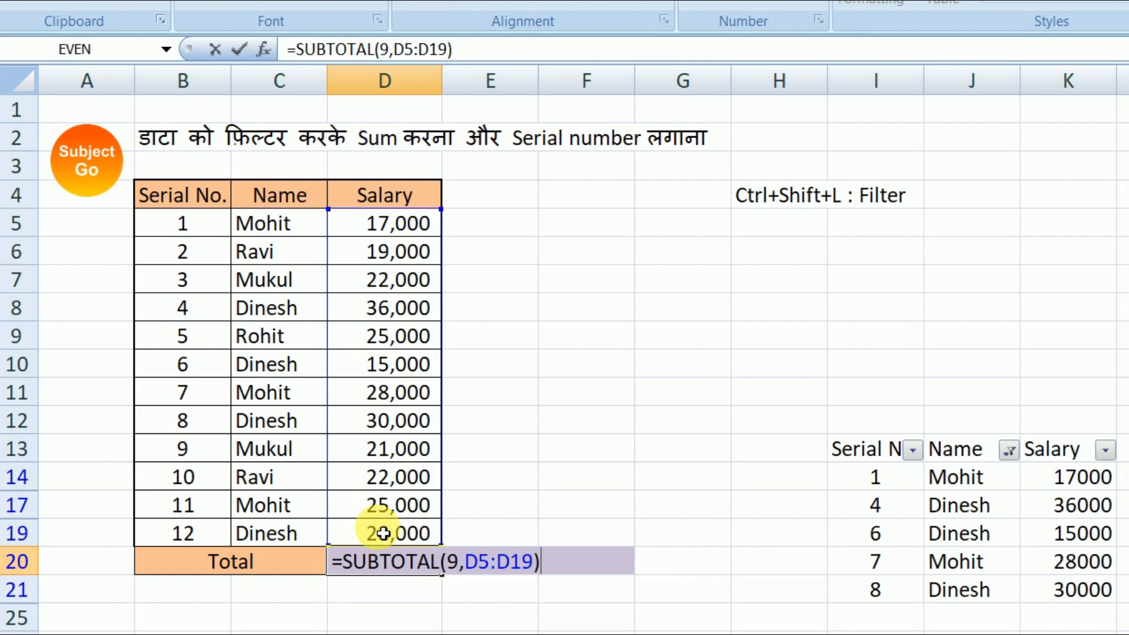
key(Return)
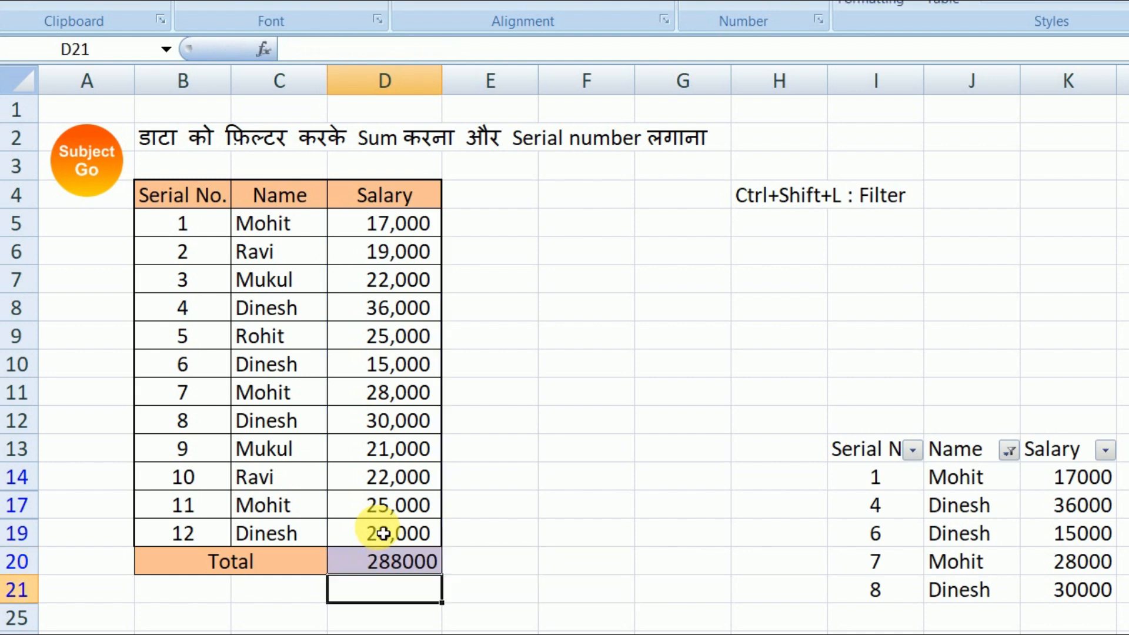
click(407, 568)
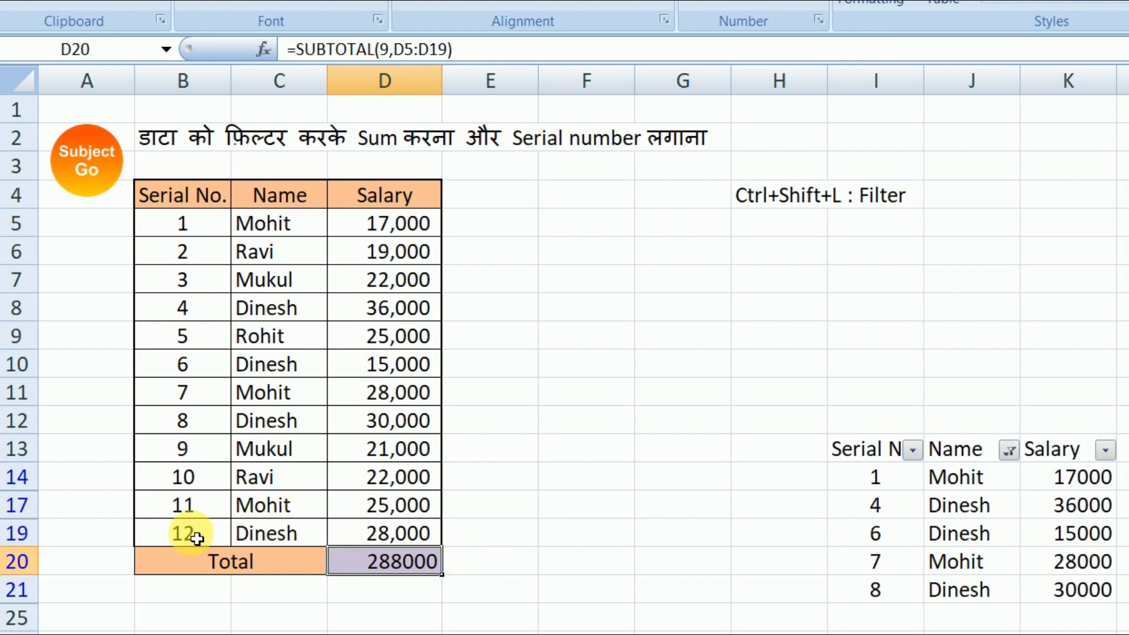
Step: Clear the first serial number's formula from B5 and leave the empty cell selected
click(217, 228)
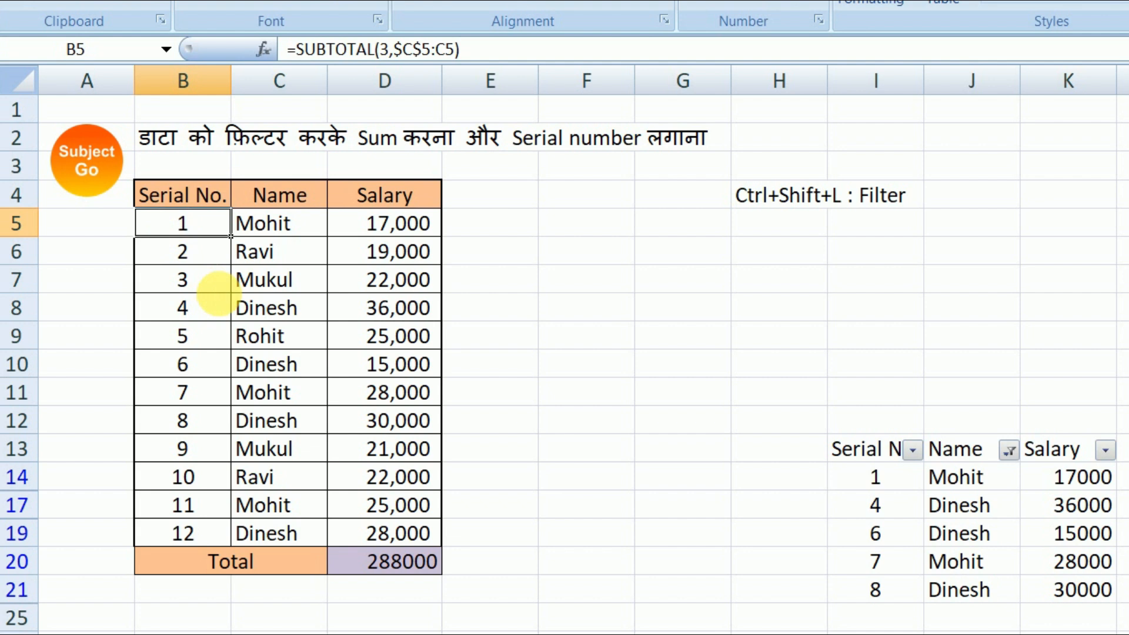
key(Delete)
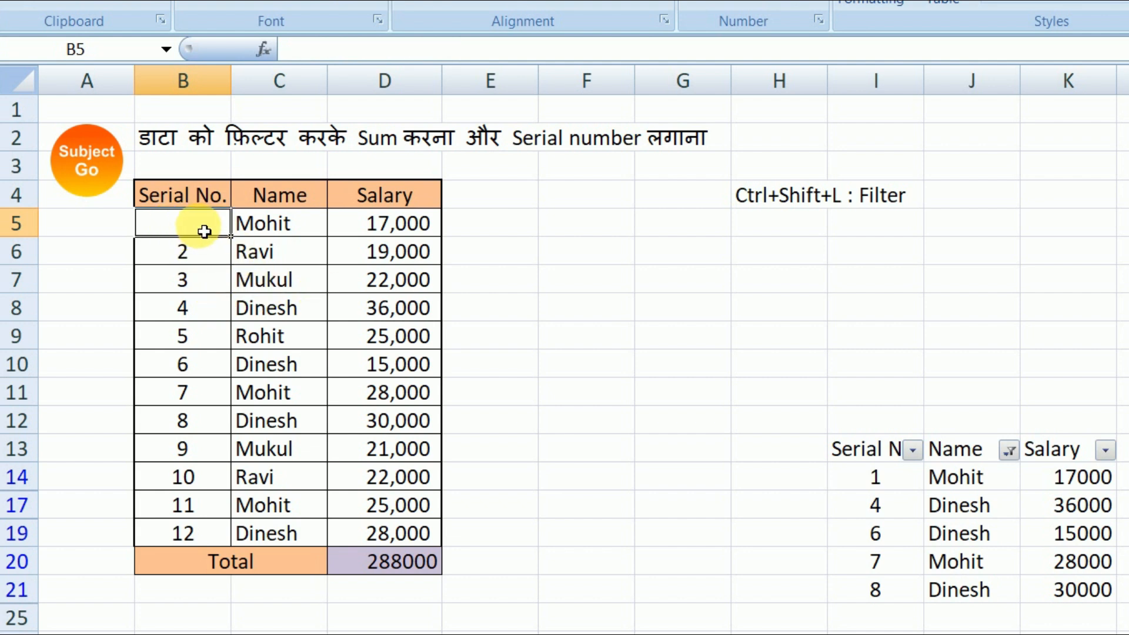
click(800, 367)
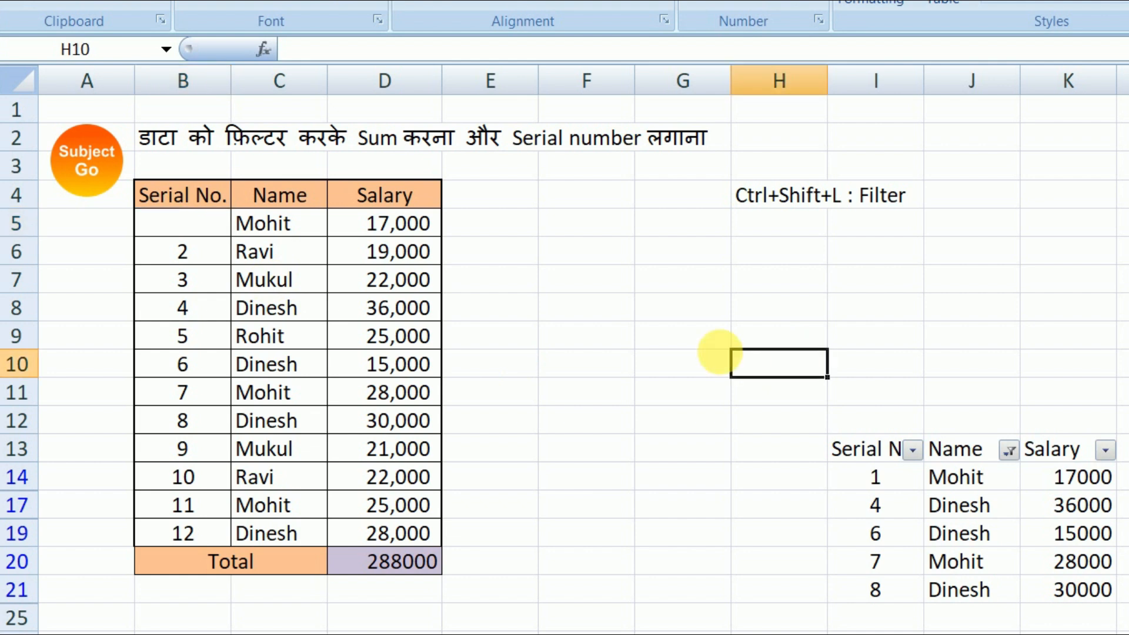
click(194, 227)
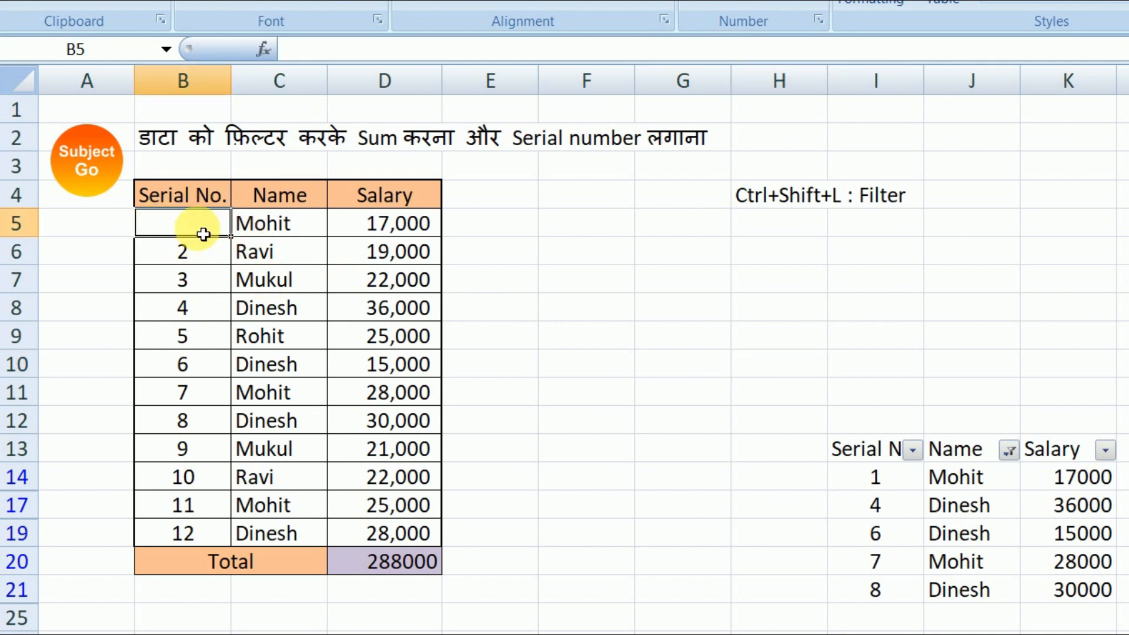
Step: Begin a SUBTOTAL formula in B5 with function number 3 (COUNTA) and the reference C5:C5
text(=)
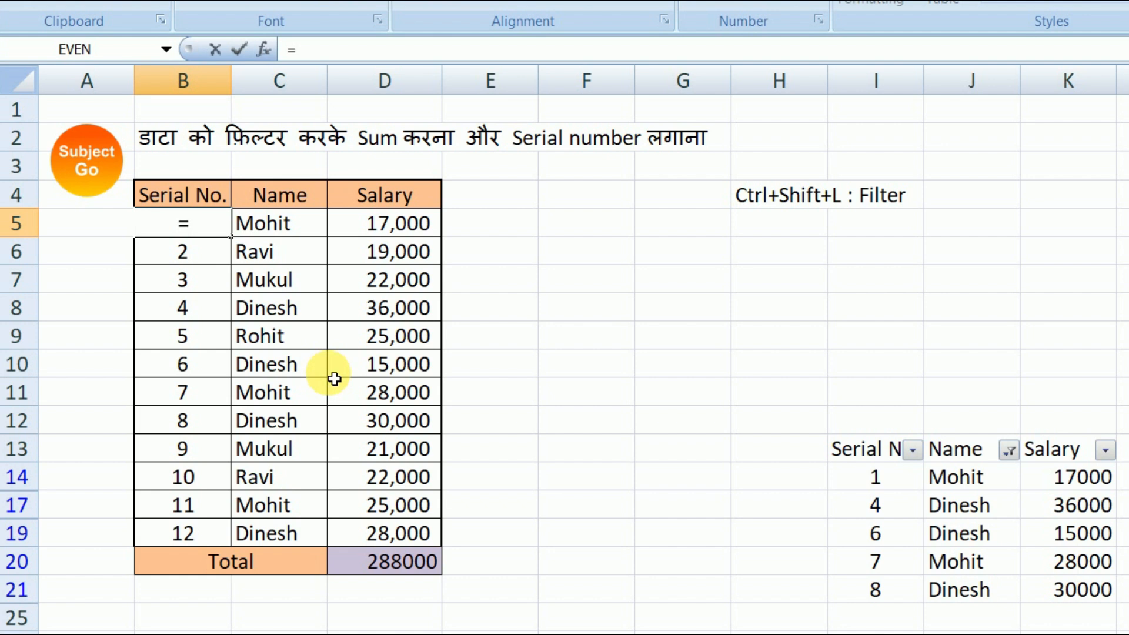
text(sub)
key(Down)
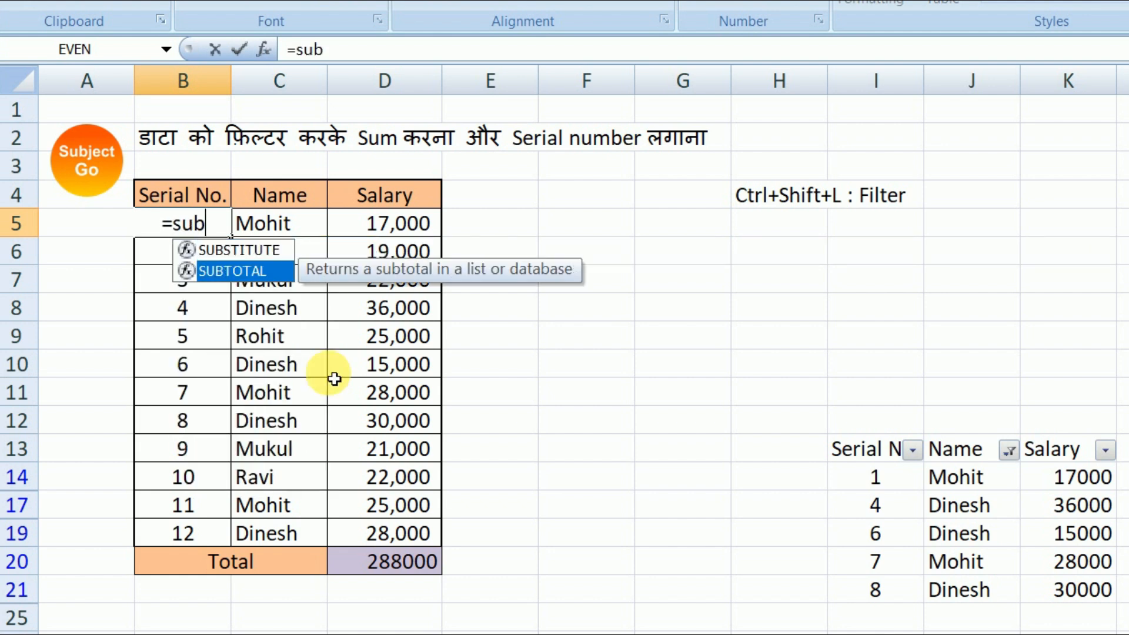
key(Tab)
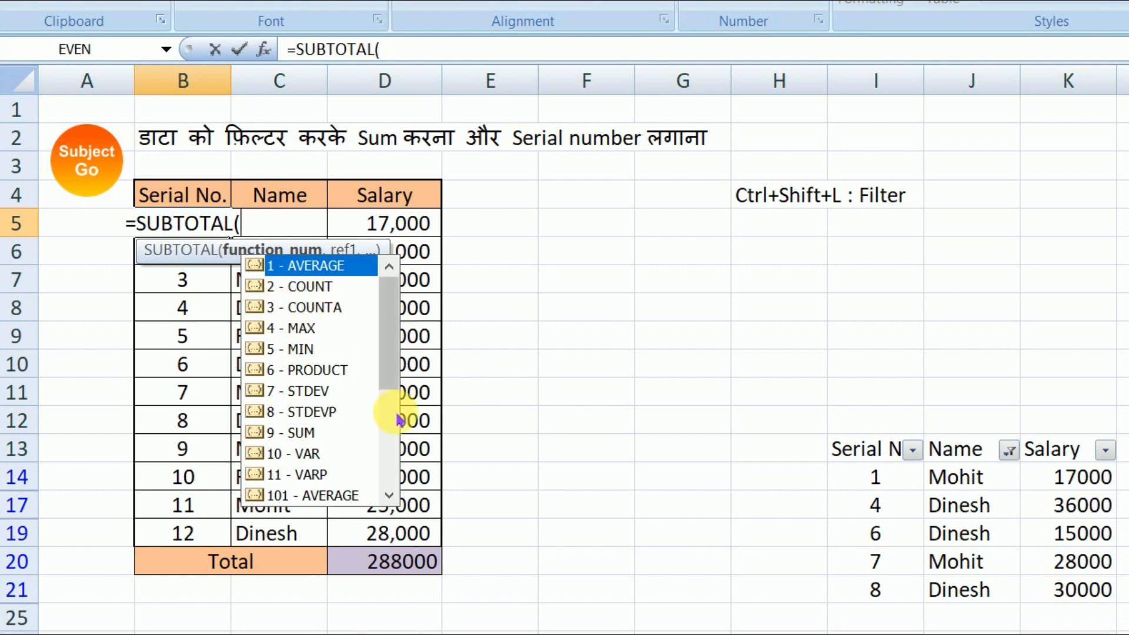
key(Down)
key(Down)
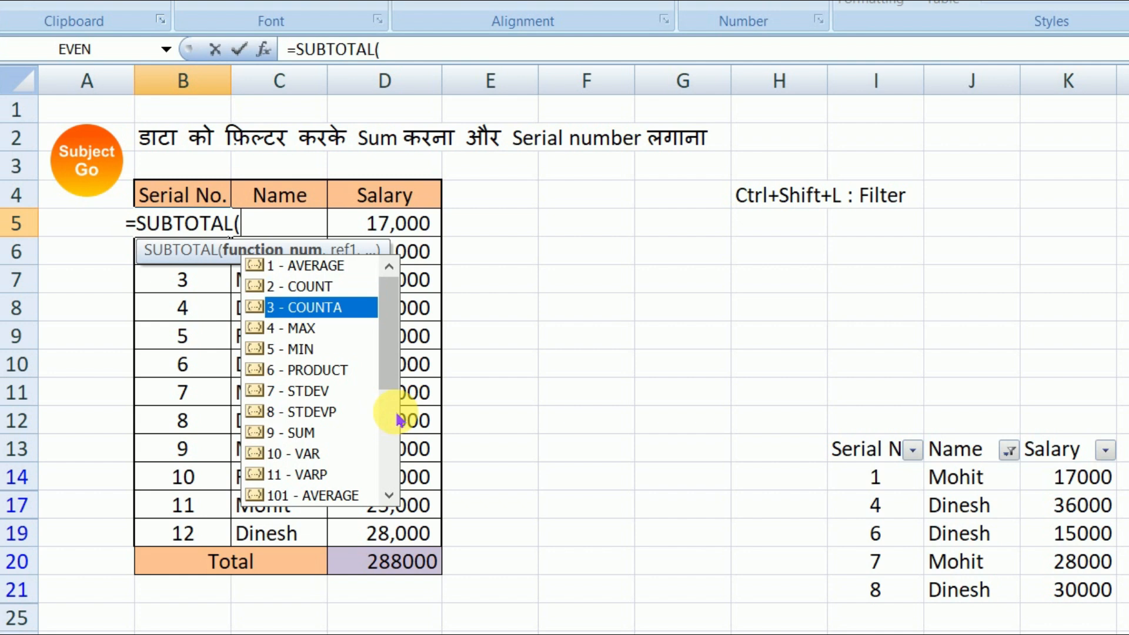
double_click(322, 306)
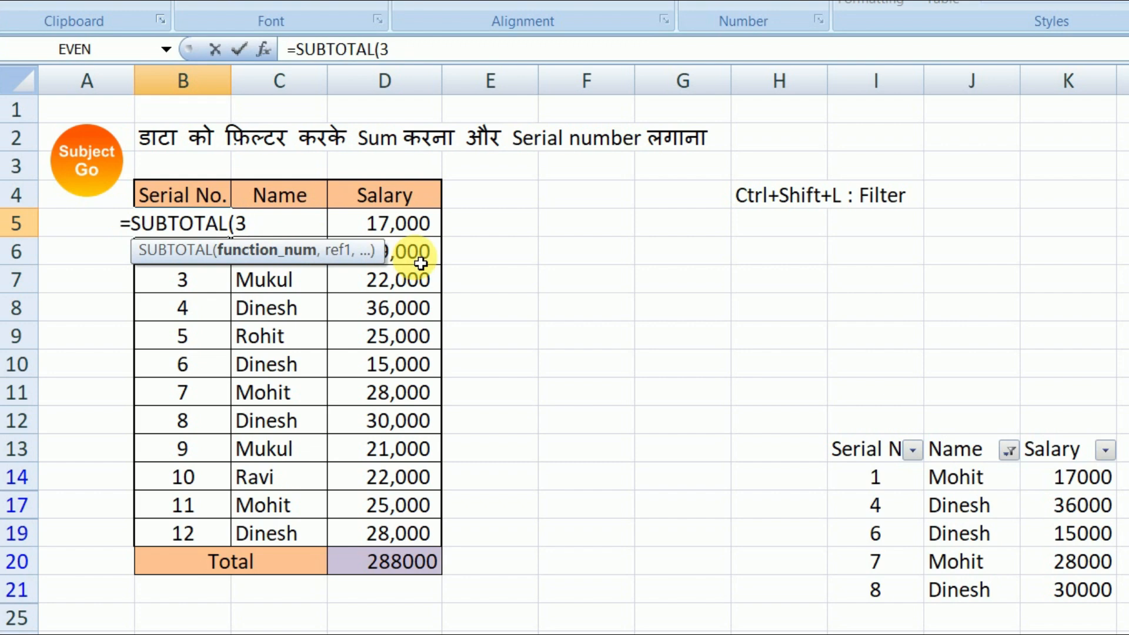
text(,)
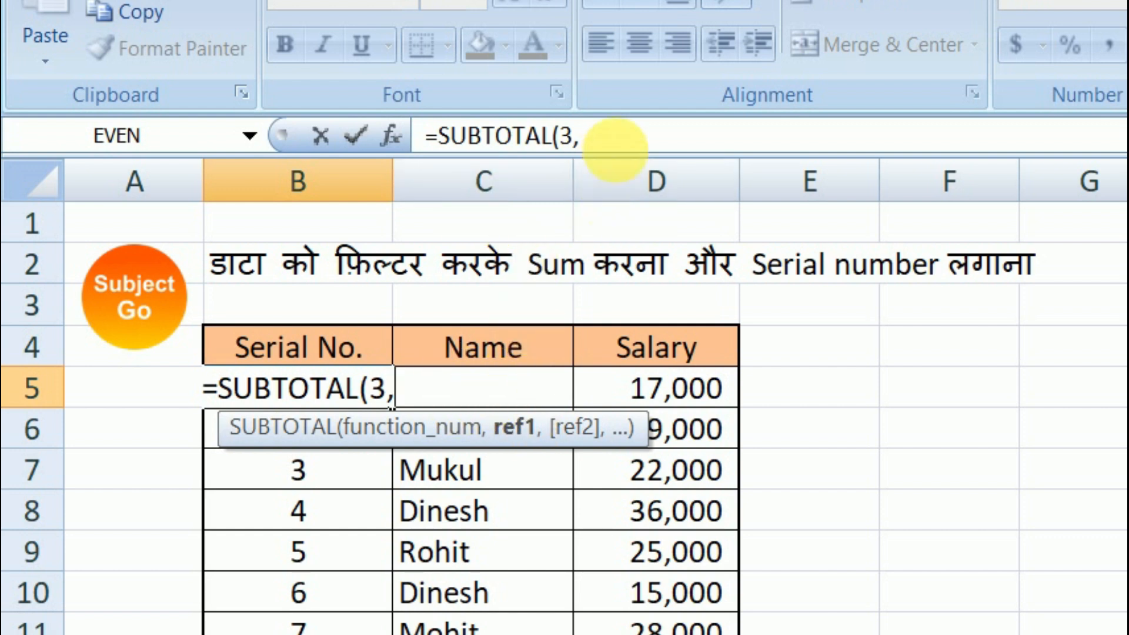
click(642, 150)
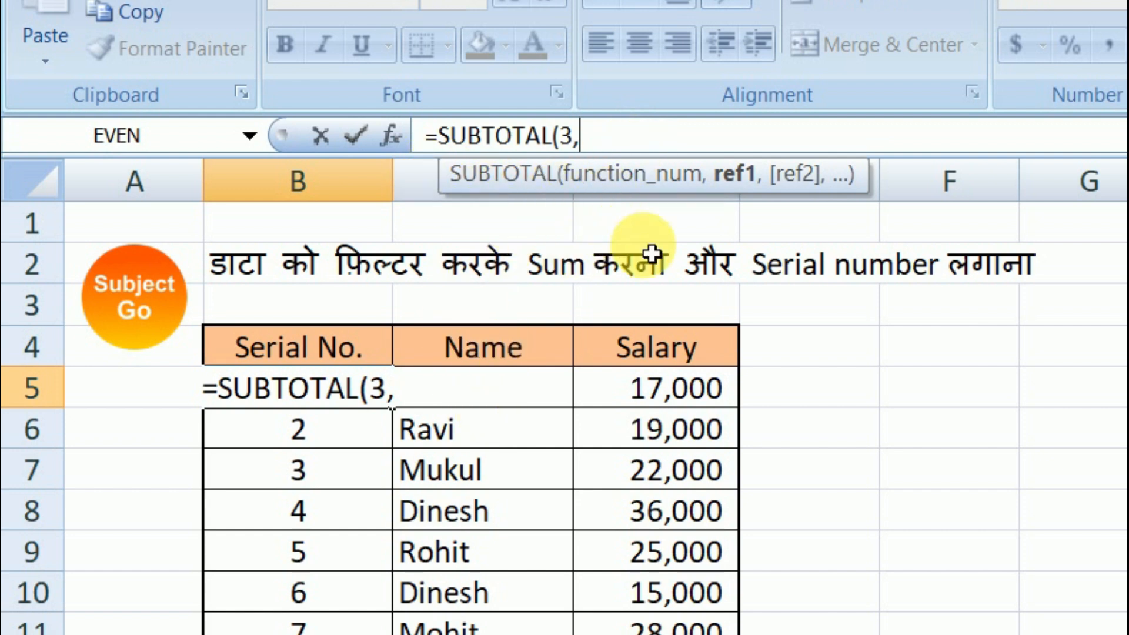
text(C)
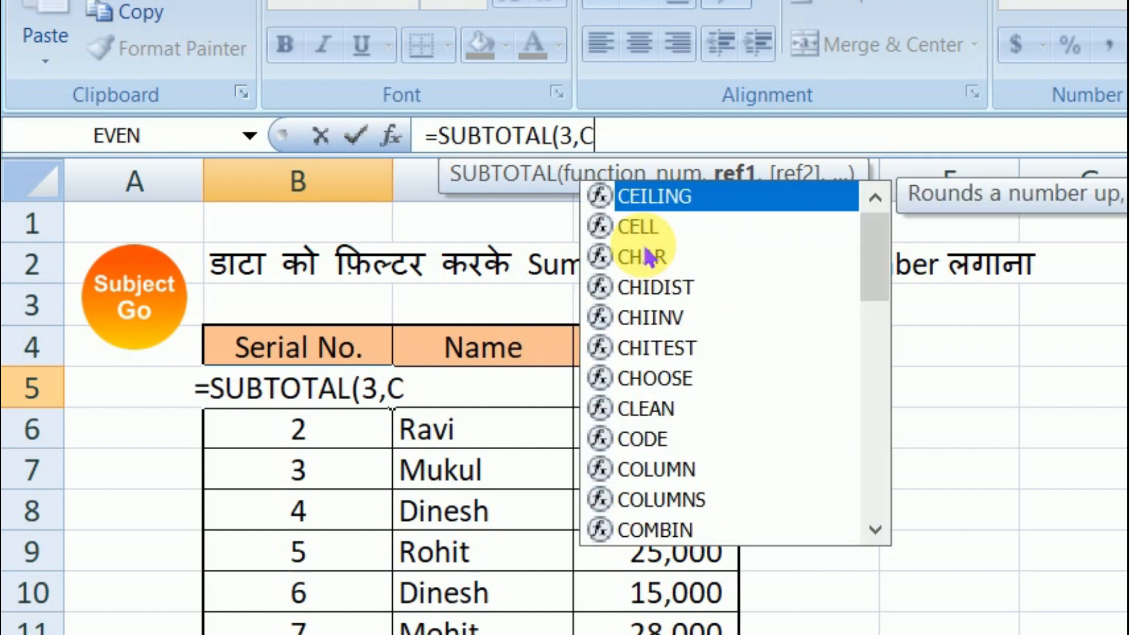
text(5:)
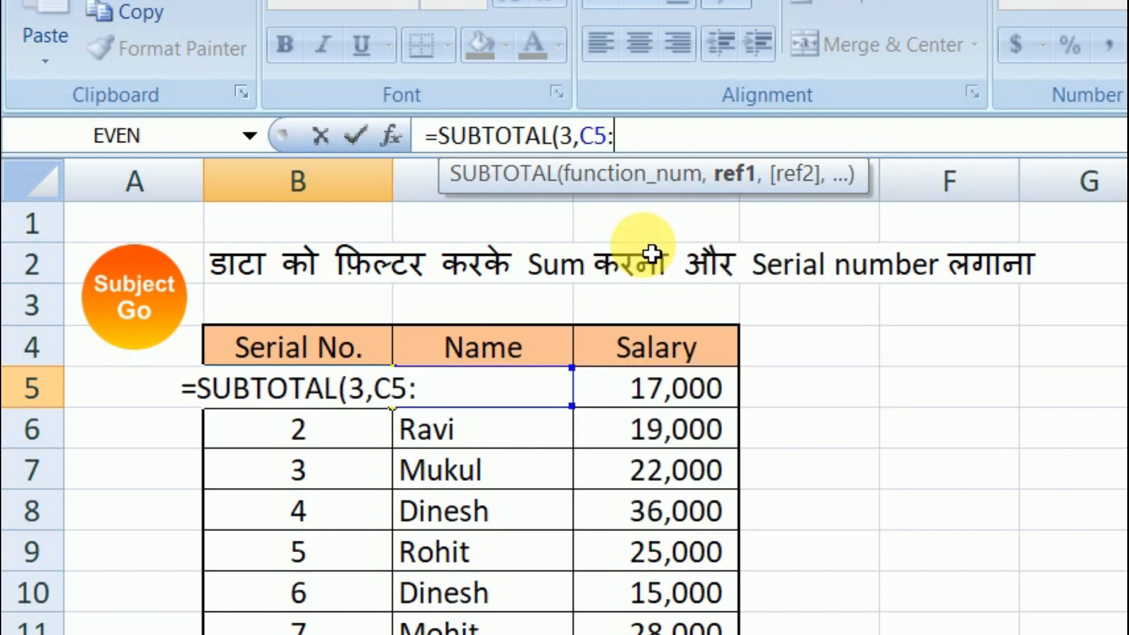
text(C5)
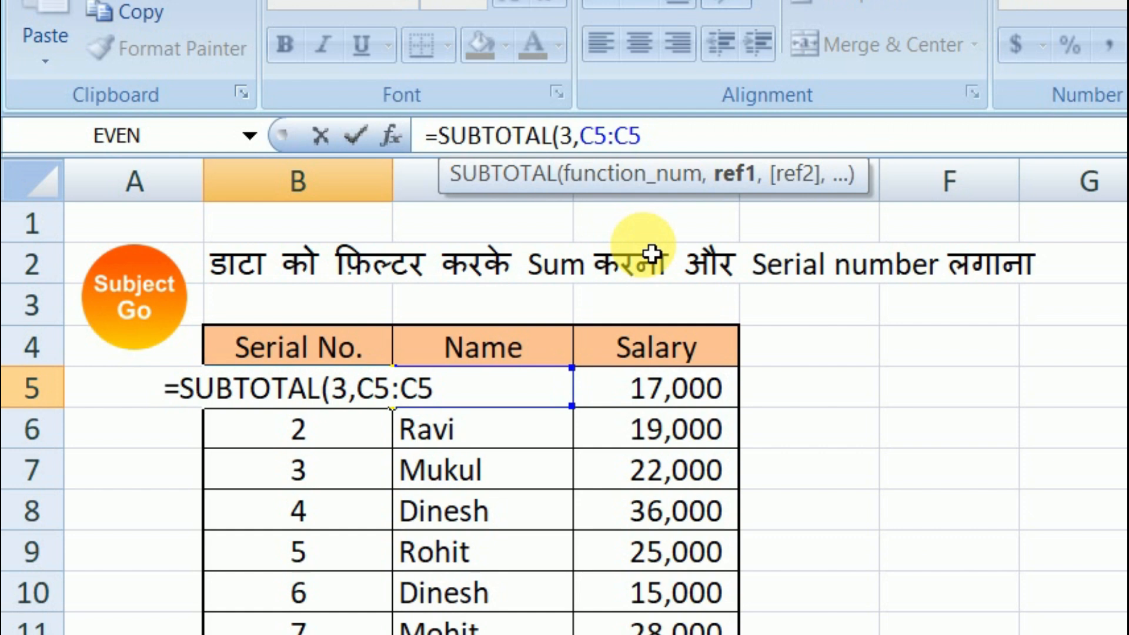
Step: Make the range's starting reference absolute as $C$5 and complete B5's formula as =SUBTOTAL(3,$C$5:C5)
double_click(593, 141)
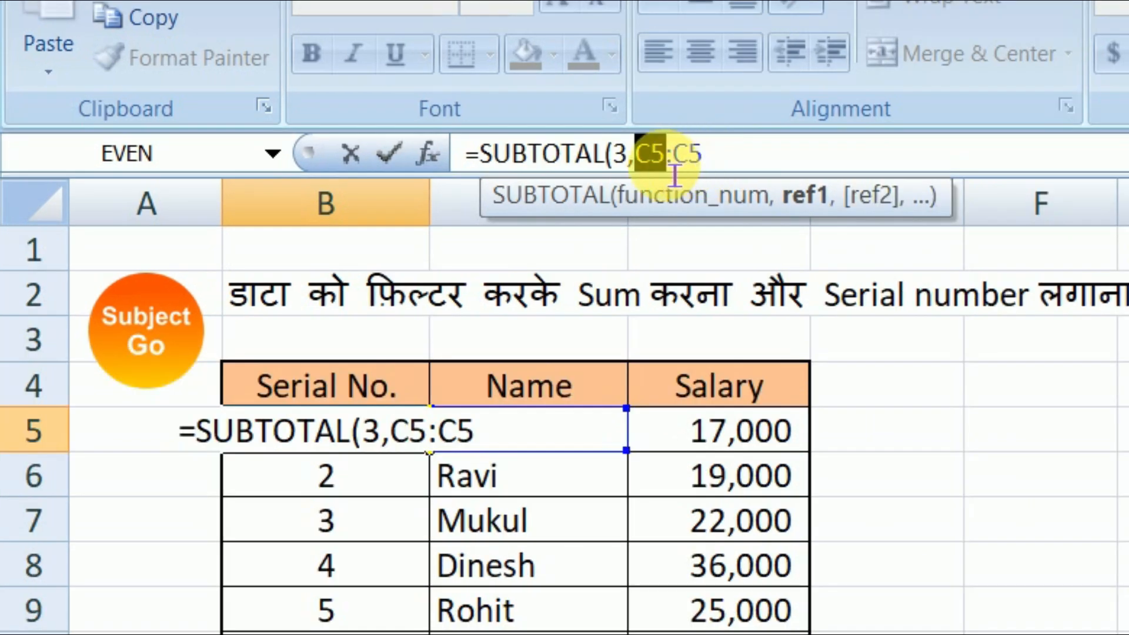
click(614, 144)
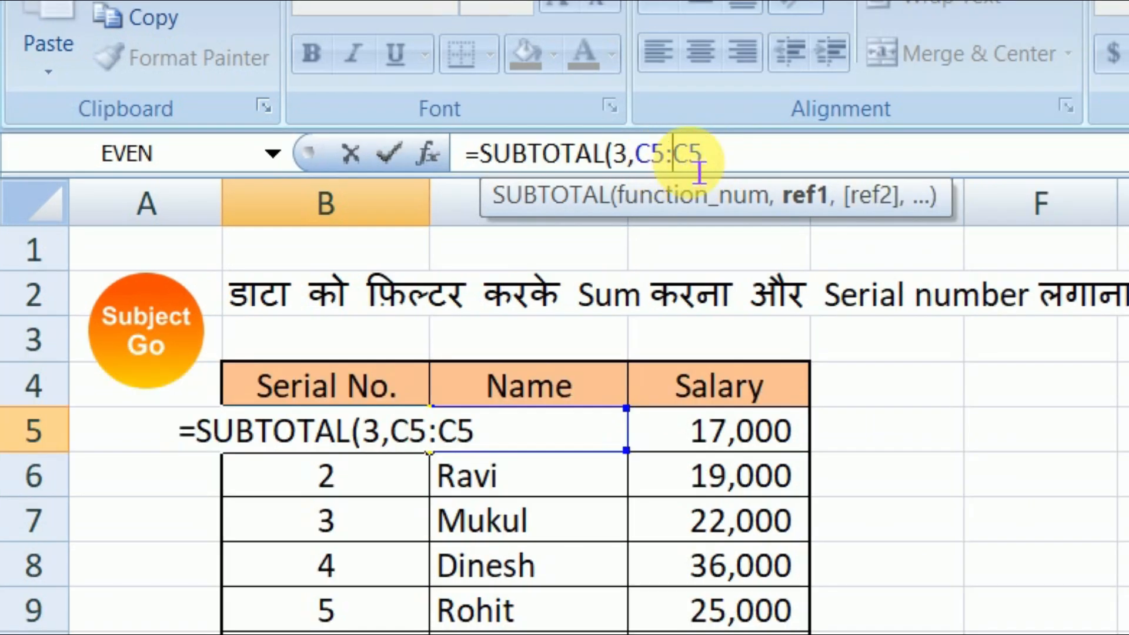
double_click(660, 171)
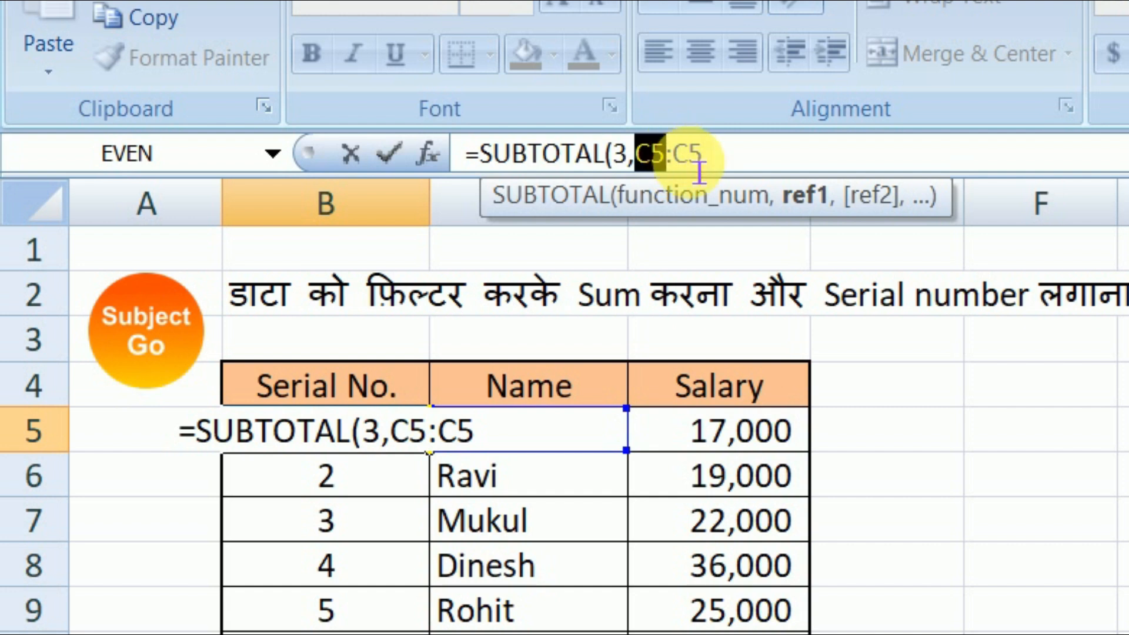
key(F4)
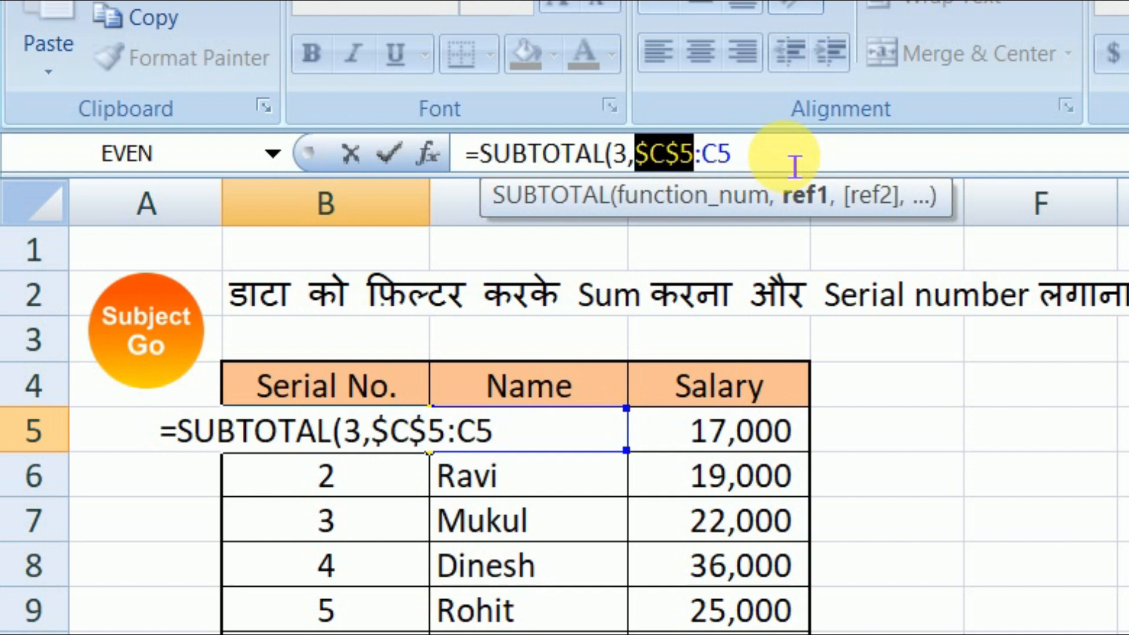
click(746, 159)
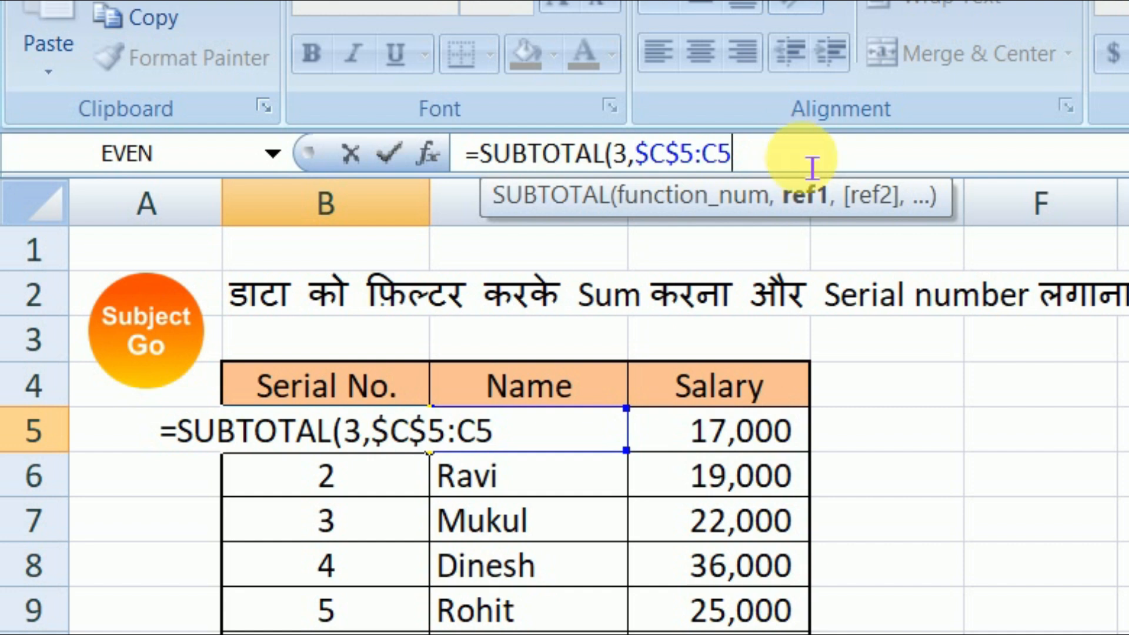
text())
key(Return)
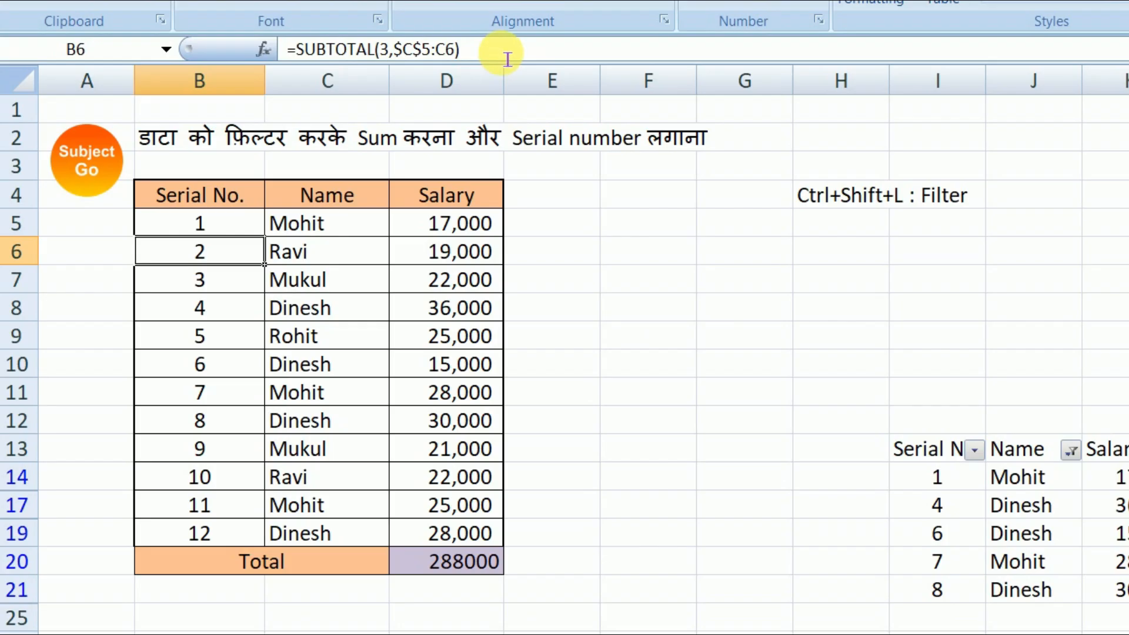
Step: Fill the serial number formula from B5 down to the table's last data row, B19
click(220, 222)
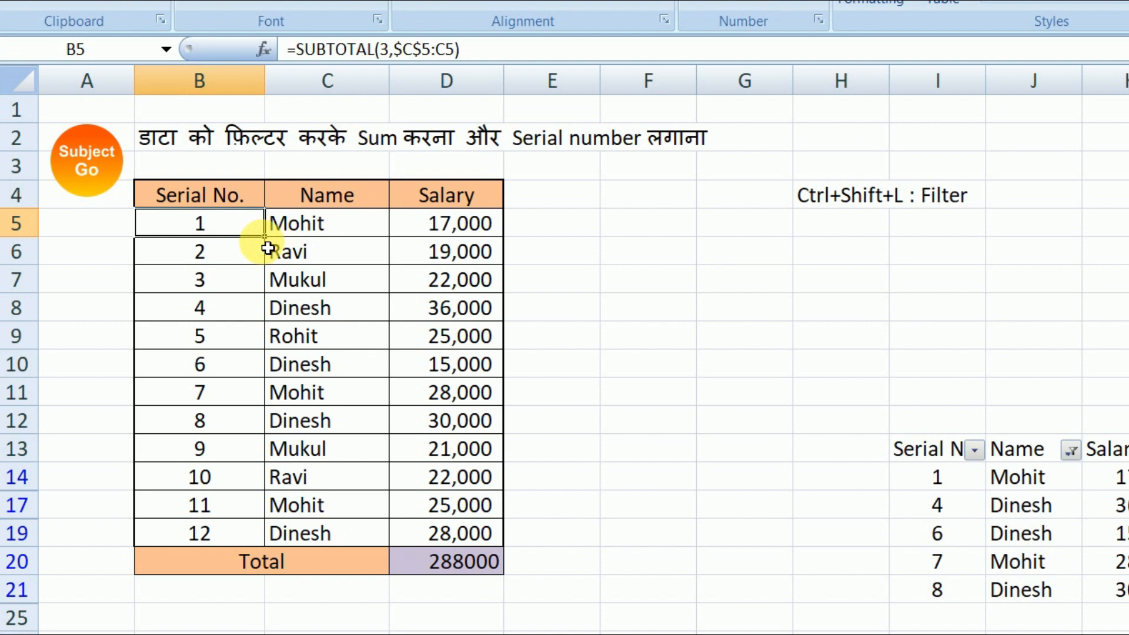
drag(265, 235, 268, 546)
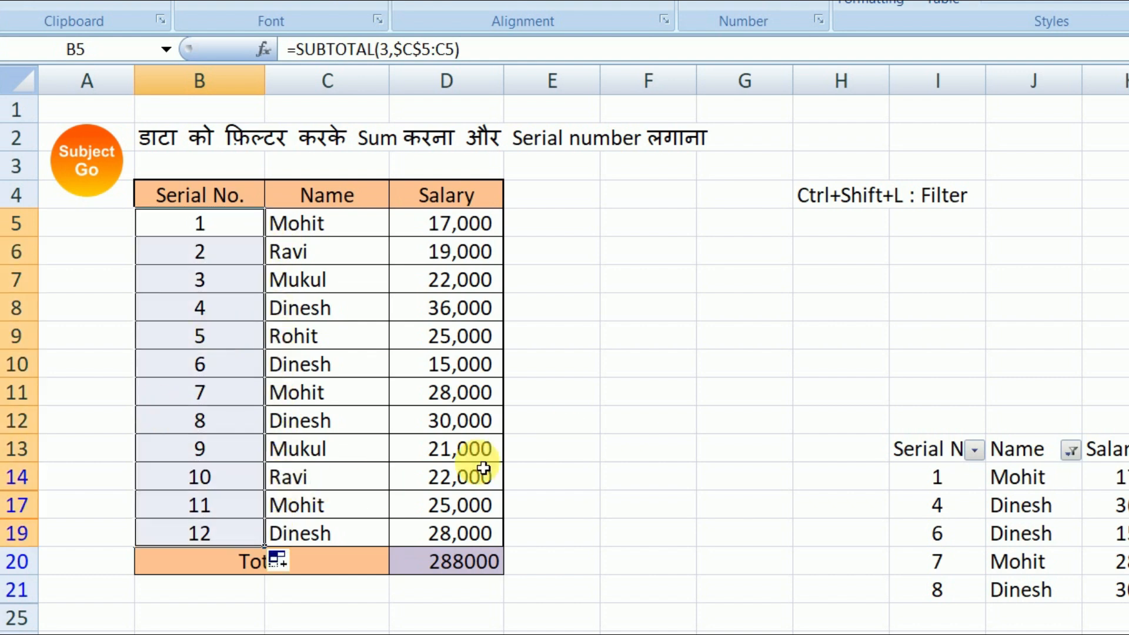
click(661, 447)
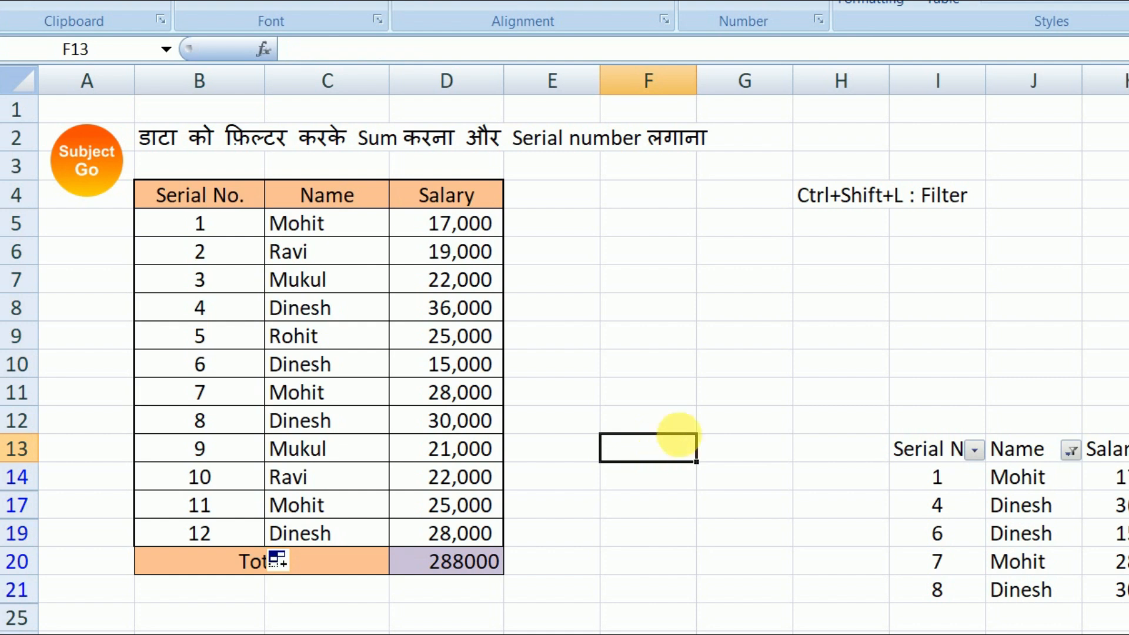
Step: Toggle filtering from the main table's header row B4:D4 to switch off the sheet's active filter, and select C5
drag(223, 195, 459, 209)
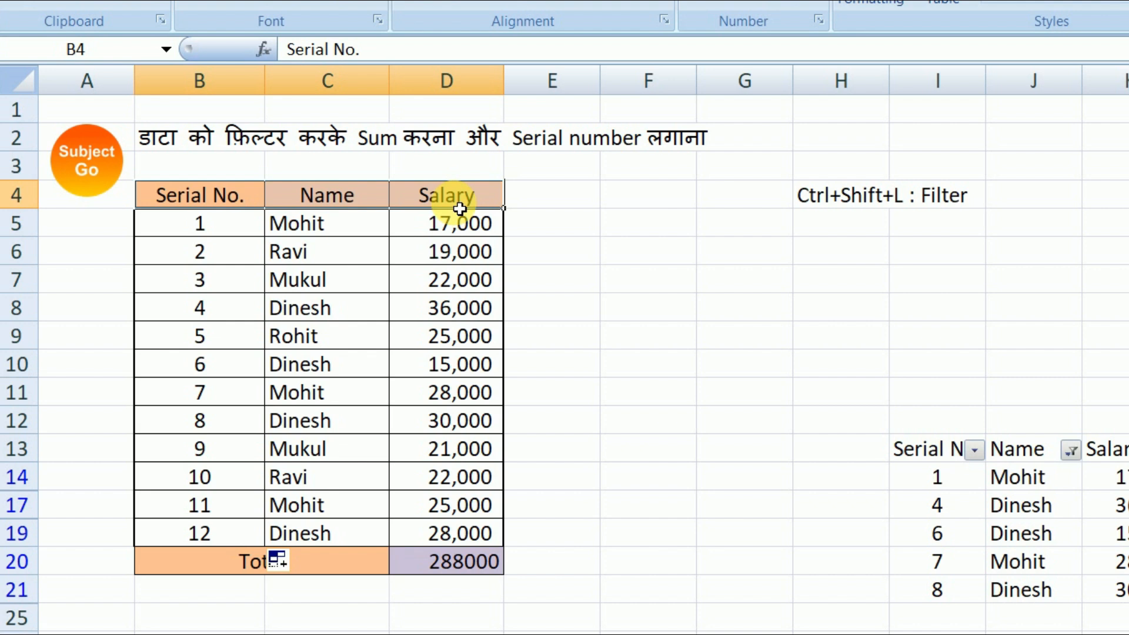
key(ctrl+shift+l)
click(332, 224)
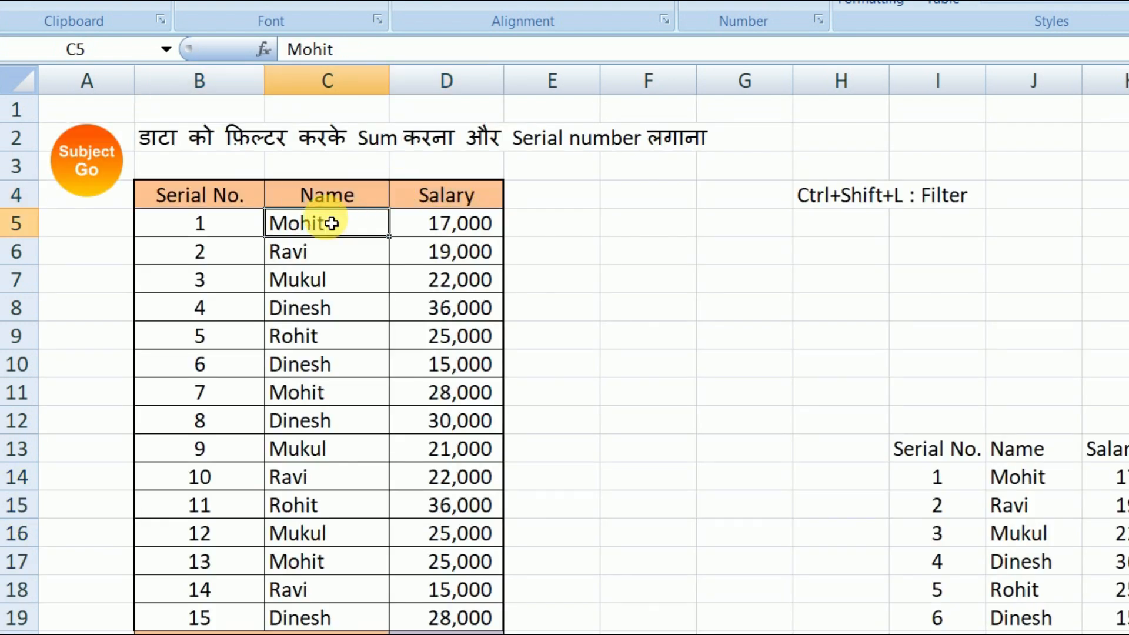
Step: Filter the main table's Name column to show only the first three names in its filter list, and select the total cell D20
key(ctrl+shift+l)
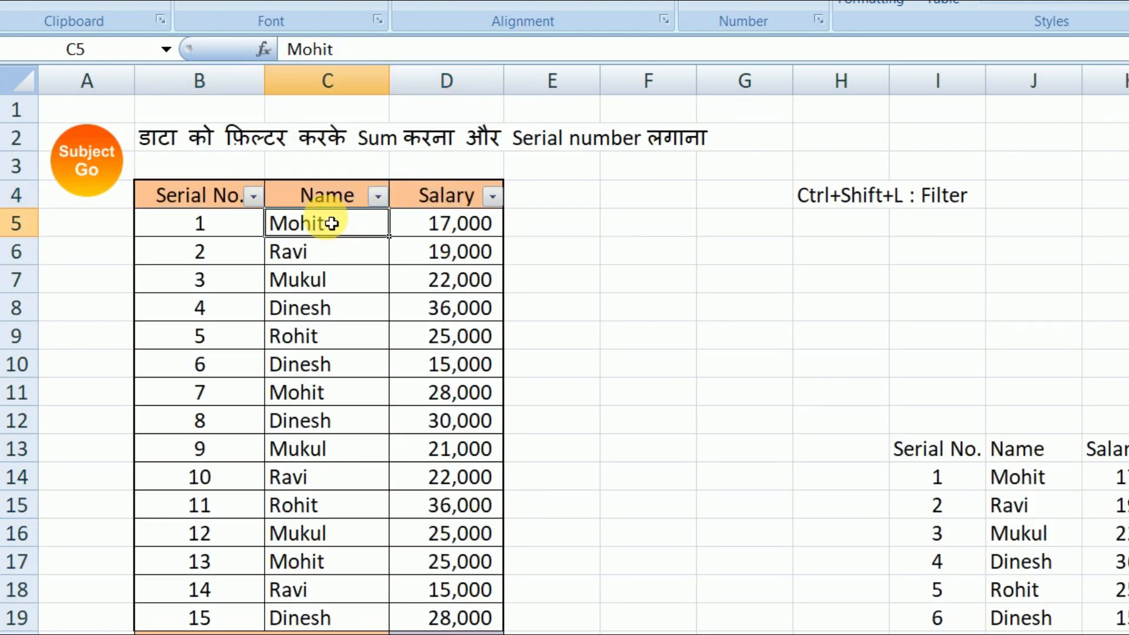
click(377, 195)
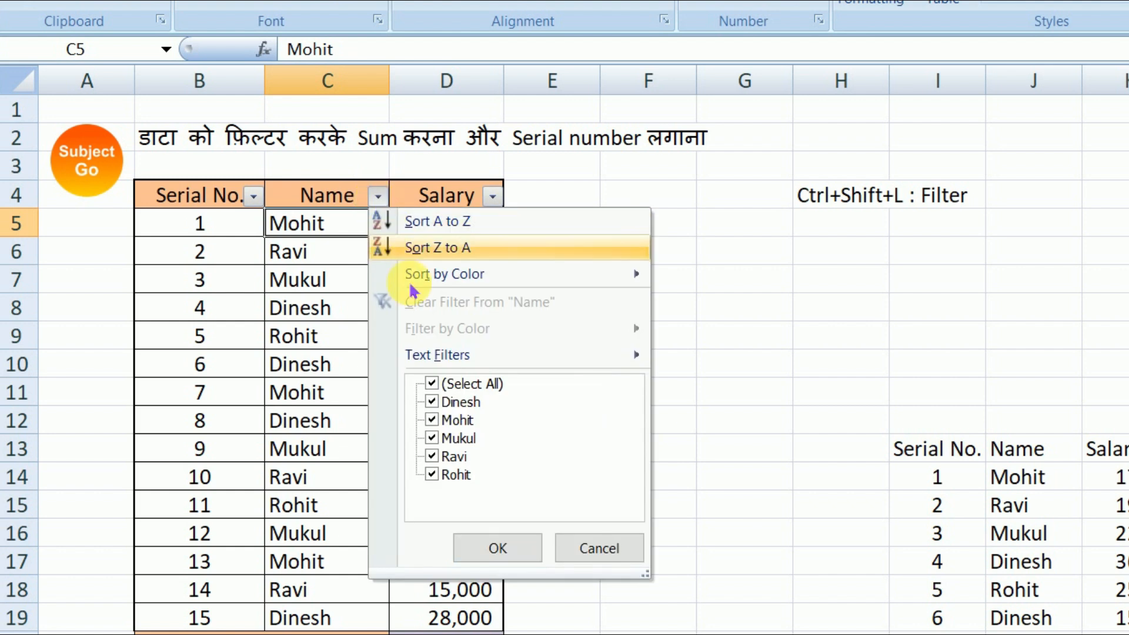
click(431, 384)
click(431, 401)
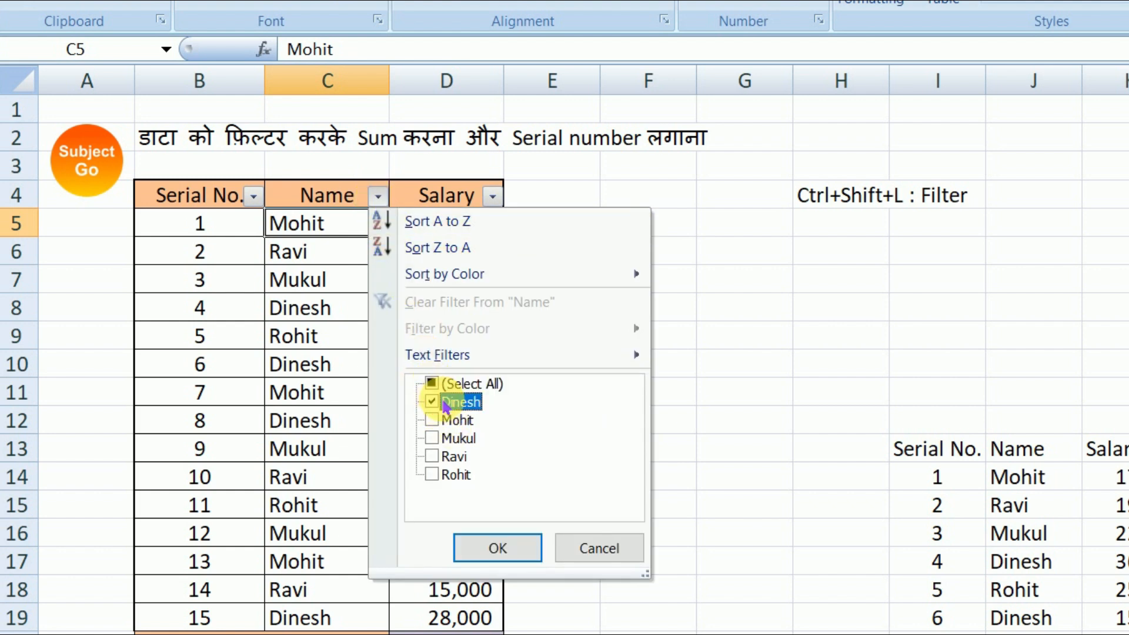
click(432, 420)
click(434, 441)
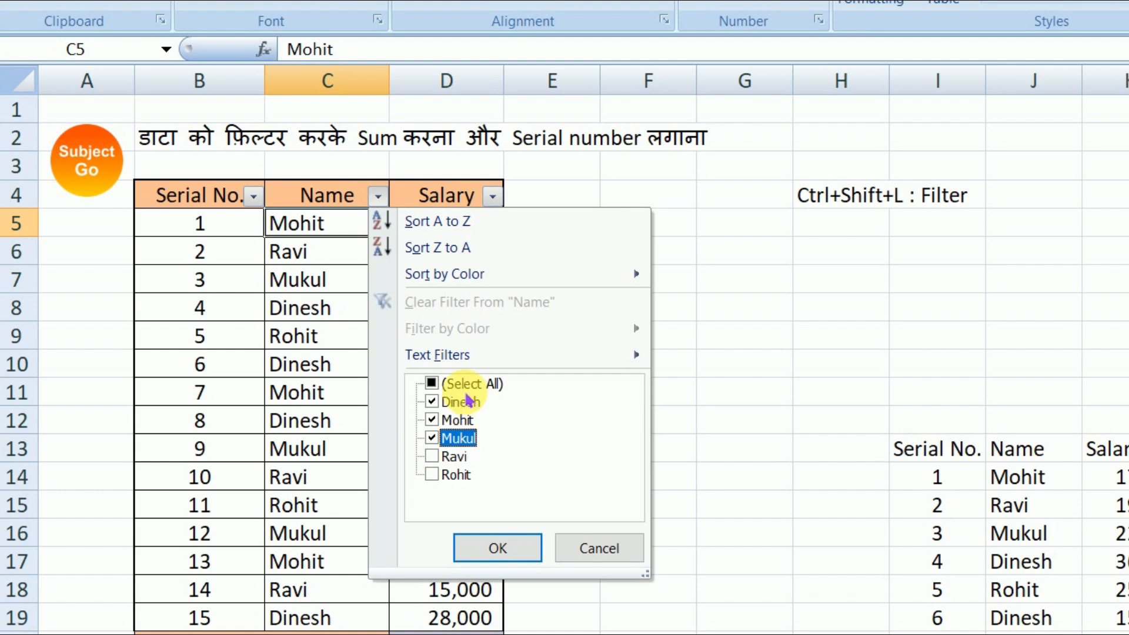
click(496, 552)
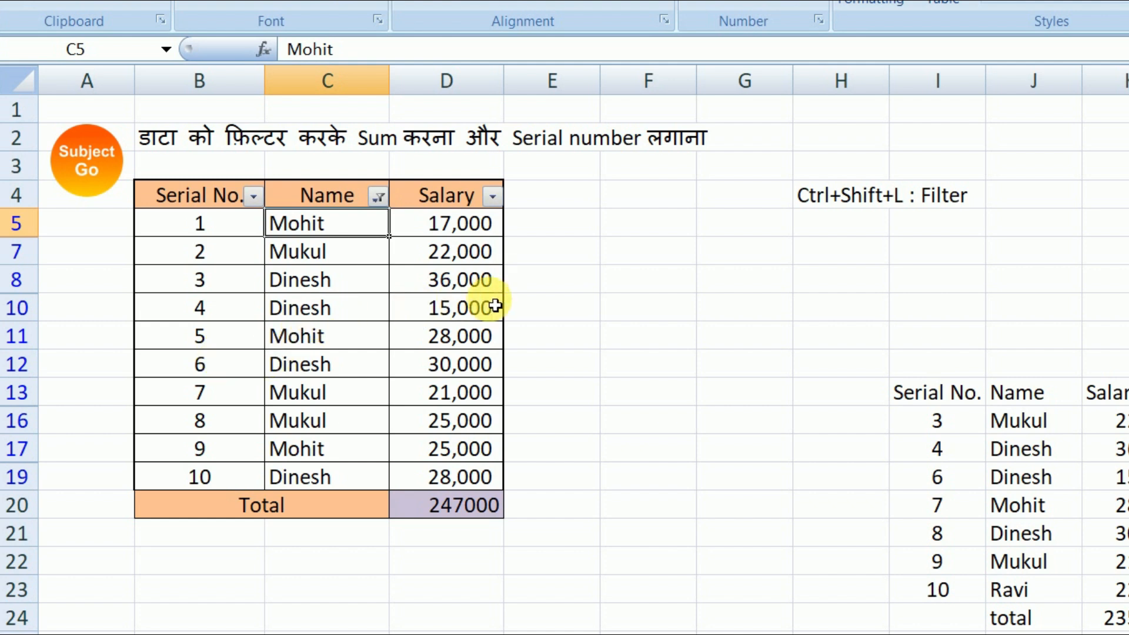
click(484, 505)
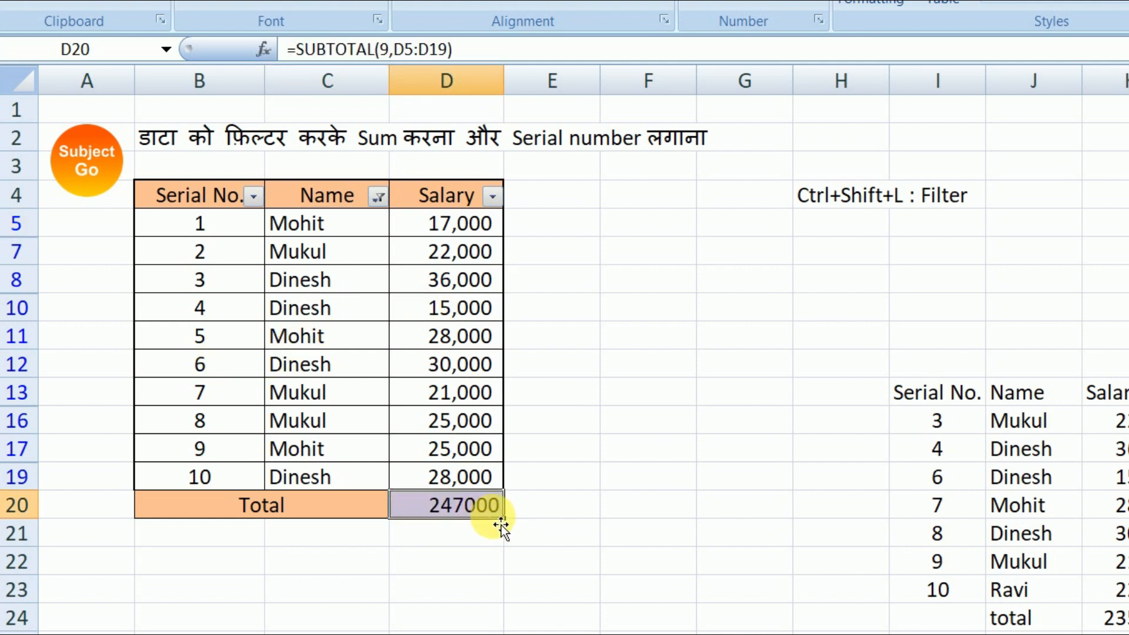